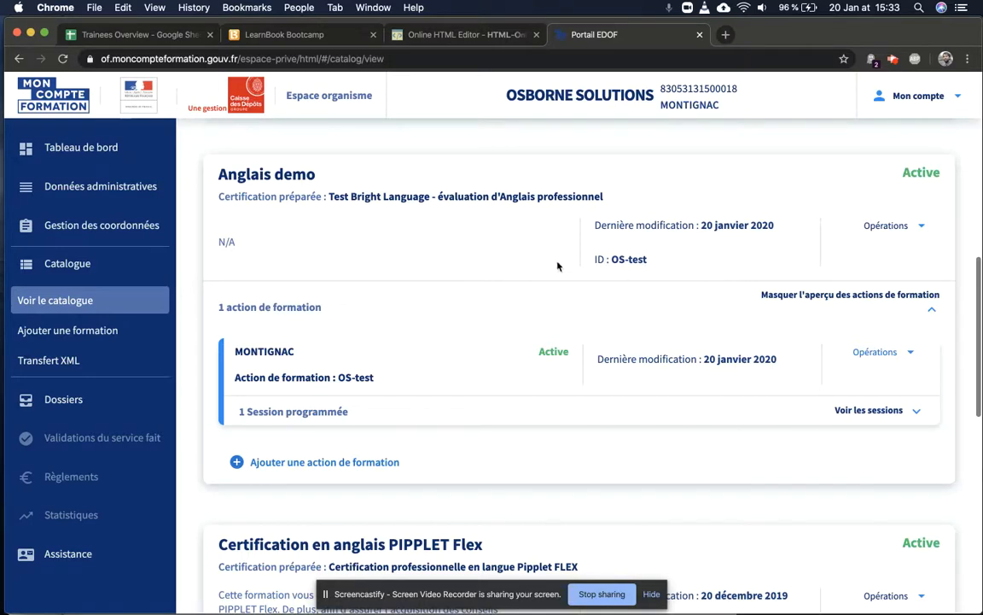
# Step: Scroll up past the Anglais demo catalogue entry and bring the Pages training programme forward
pyautogui.scroll(1, 399, 263)
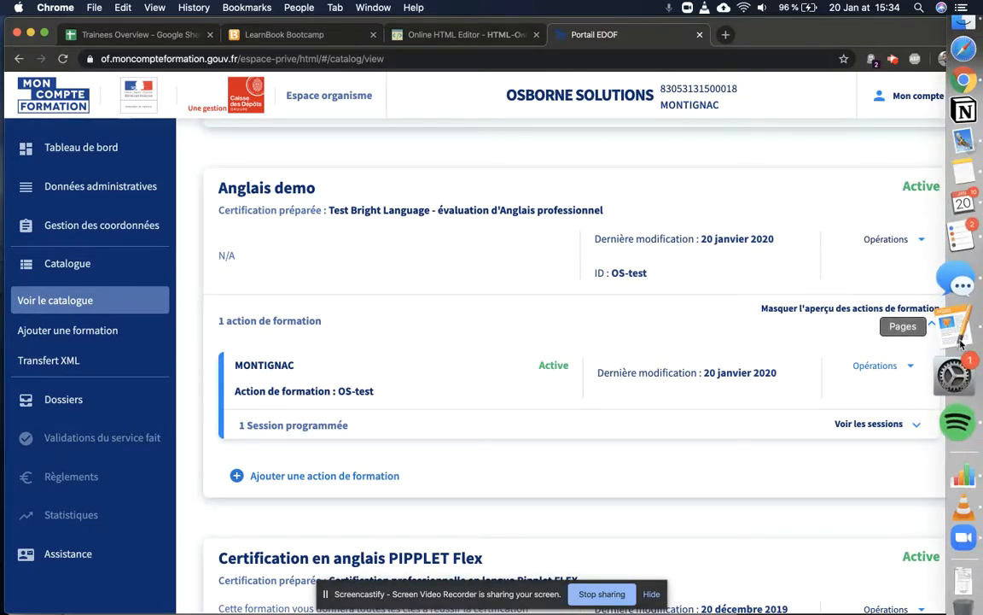
pyautogui.click(958, 340)
# Step: Look over the Pages programme's objectives paragraph with four bullets and session content, then return to the browser
pyautogui.click(395, 256)
pyautogui.scroll(10, 443, 323)
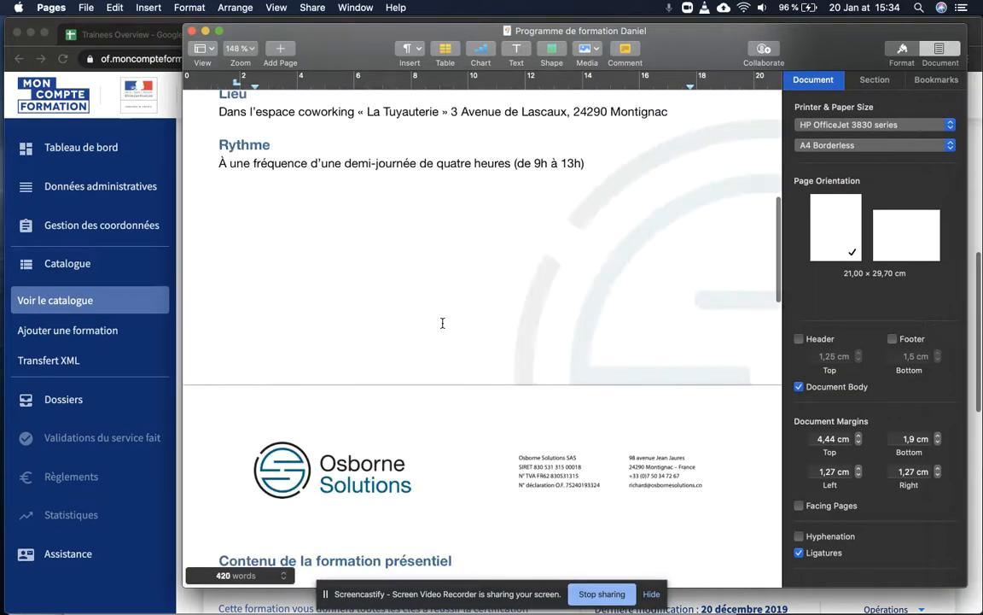
pyautogui.scroll(2, 442, 323)
pyautogui.scroll(-2, 443, 323)
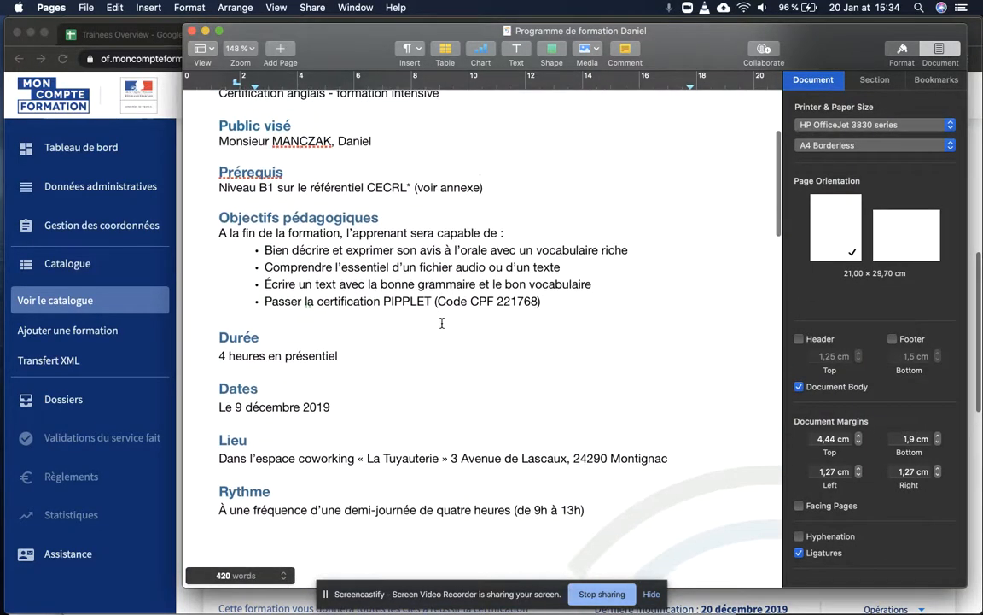
pyautogui.scroll(-3, 461, 358)
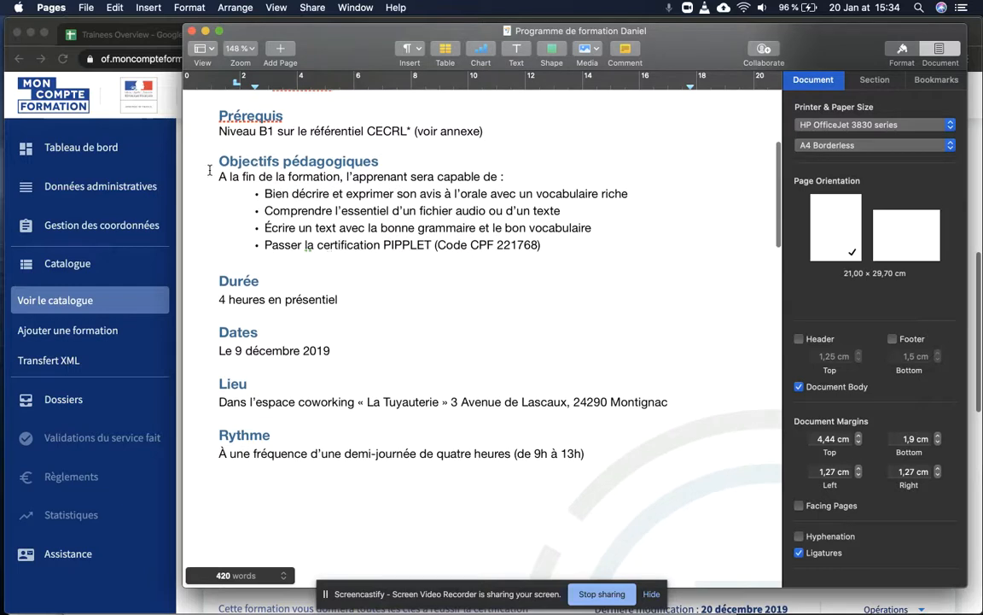
pyautogui.moveTo(221, 175); pyautogui.dragTo(377, 240)
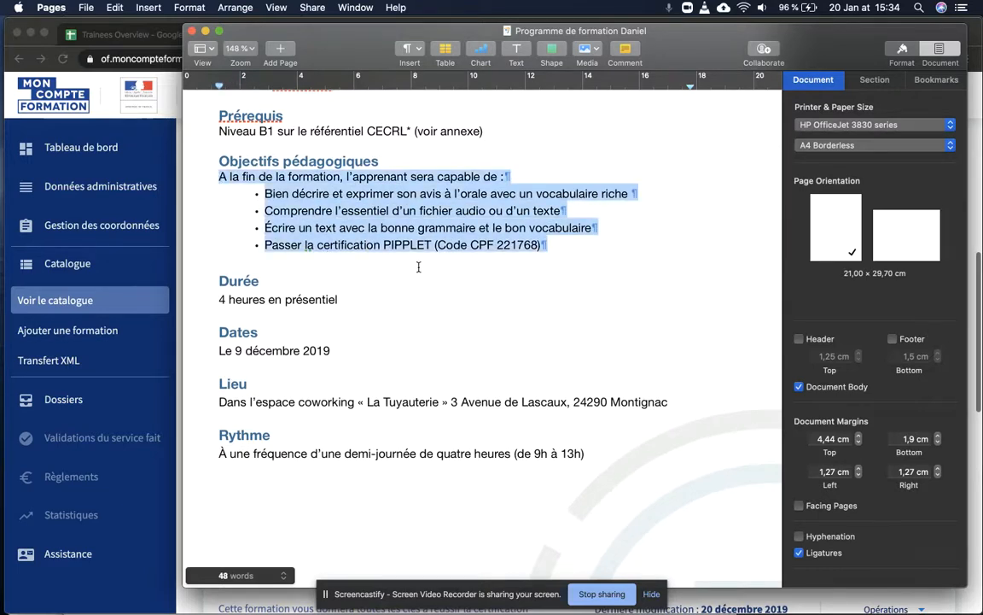
pyautogui.click(504, 190)
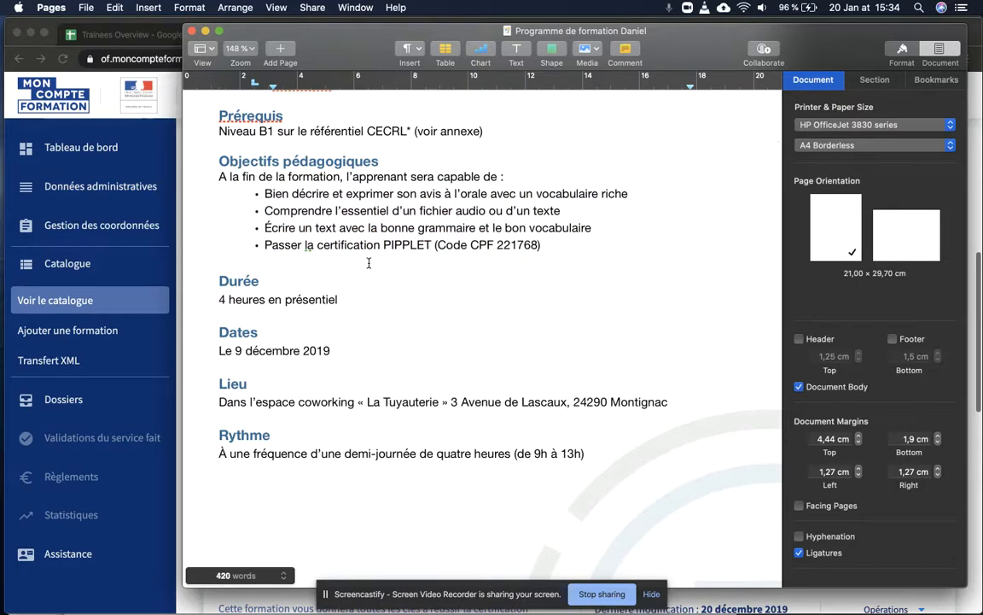
pyautogui.scroll(-15, 369, 279)
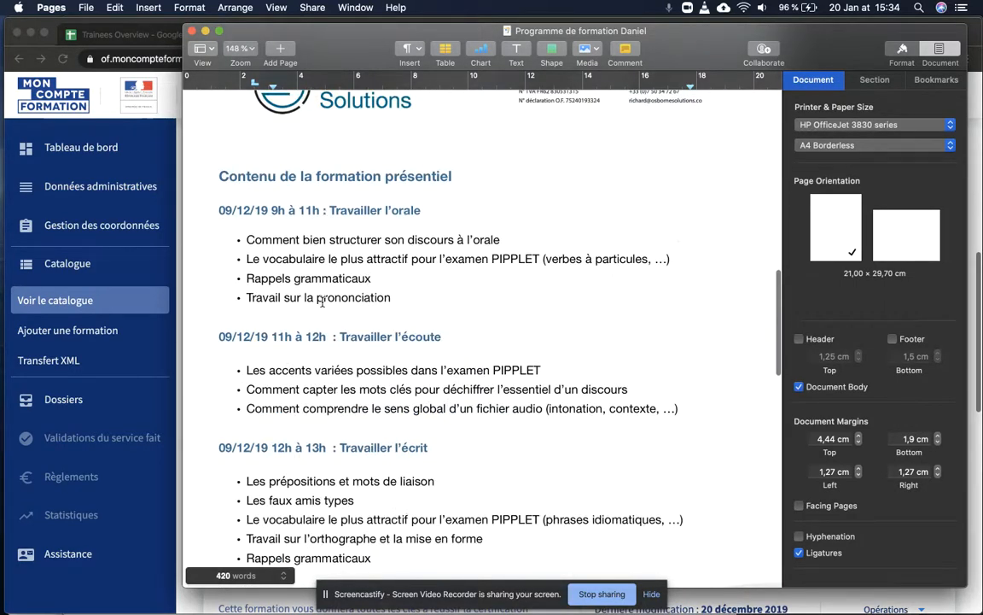
pyautogui.click(171, 295)
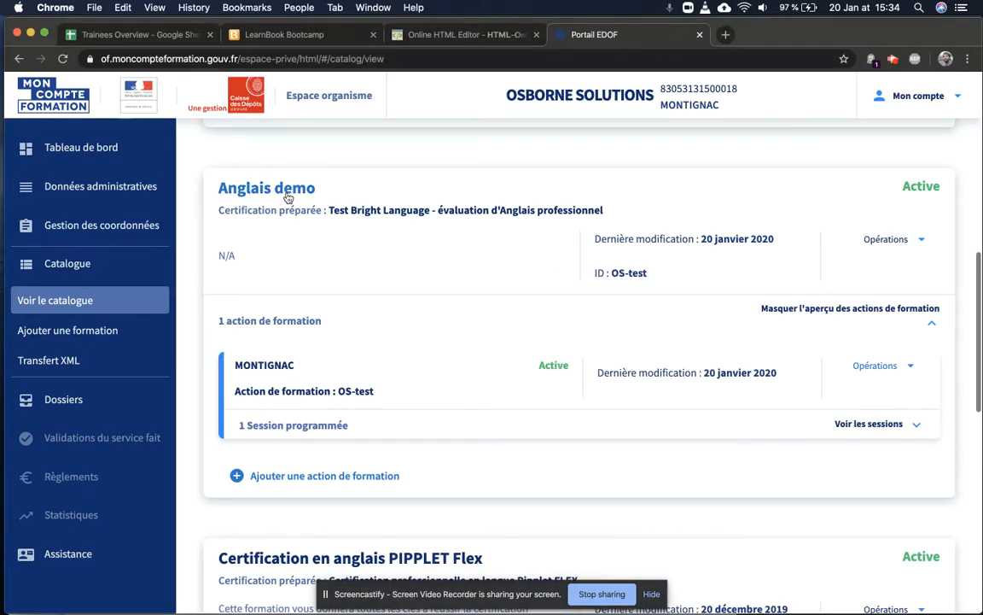
# Step: Copy the public page URL of the MONTIGNAC training action from its Opérations menu
pyautogui.click(887, 373)
pyautogui.click(887, 373)
pyautogui.click(889, 369)
pyautogui.click(852, 448)
pyautogui.click(880, 367)
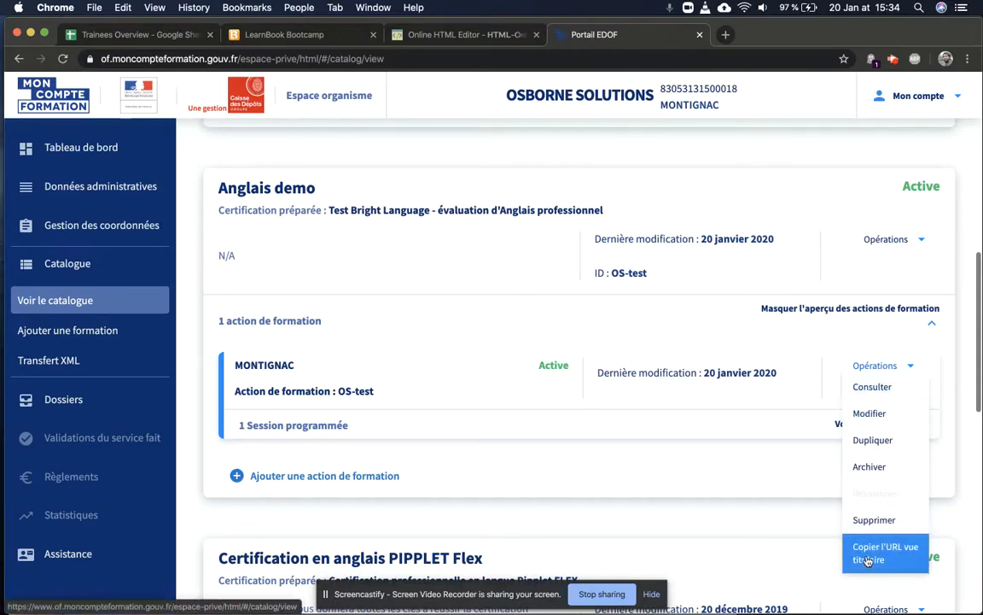
pyautogui.click(867, 557)
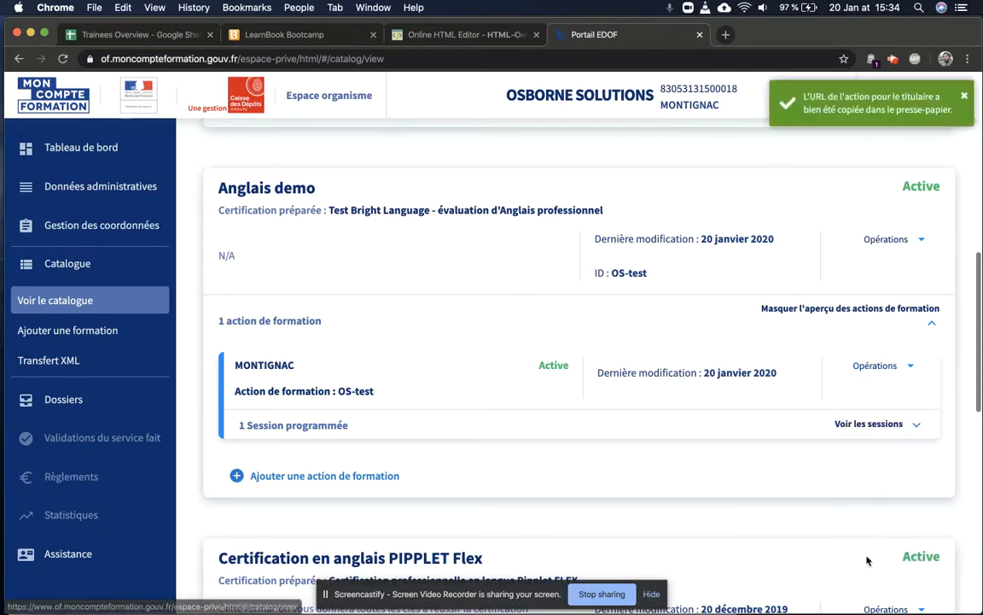
# Step: Load the copied URL in a new tab and inspect the run-on objectives text with garbled characters
pyautogui.click(727, 39)
pyautogui.press('super+v')
pyautogui.press('Return')
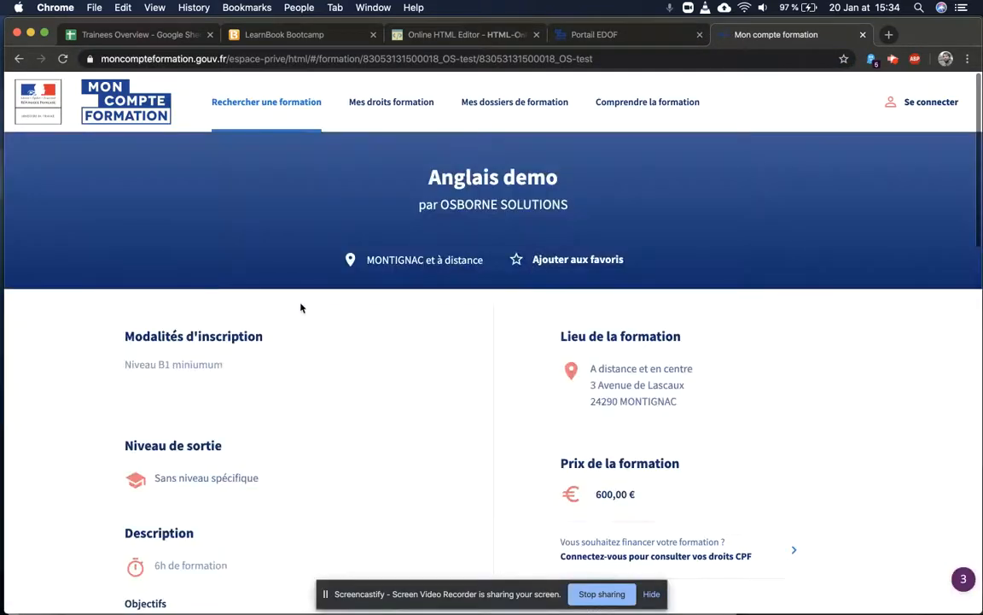
pyautogui.scroll(-3, 300, 307)
pyautogui.scroll(-2, 301, 308)
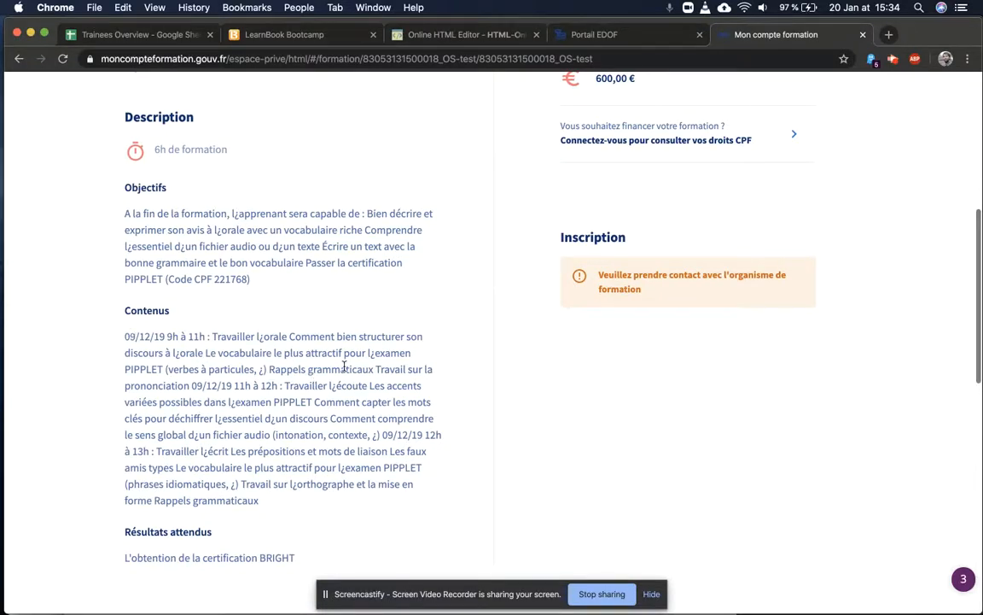
pyautogui.scroll(-1, 227, 437)
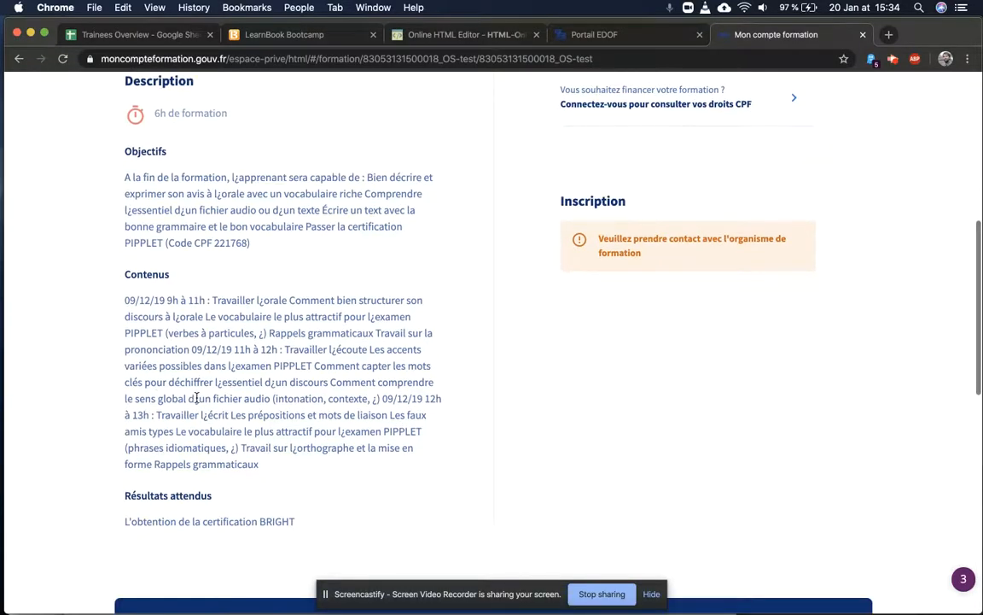
pyautogui.doubleClick(197, 398)
pyautogui.scroll(-1, 226, 348)
pyautogui.scroll(2, 273, 308)
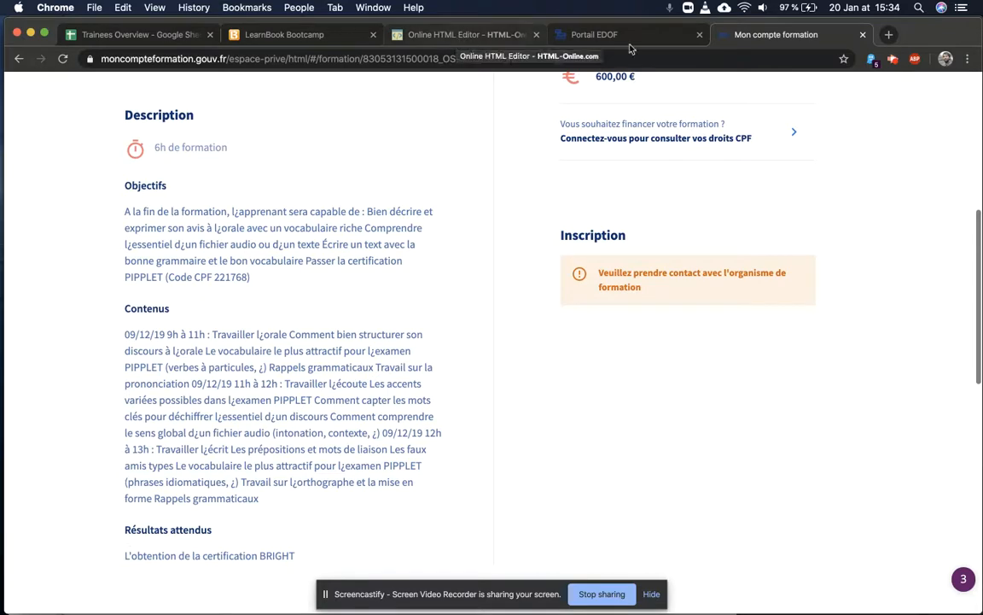
pyautogui.click(597, 34)
# Step: Open the Anglais demo training's edit form via Opérations > Modifier
pyautogui.scroll(1, 790, 265)
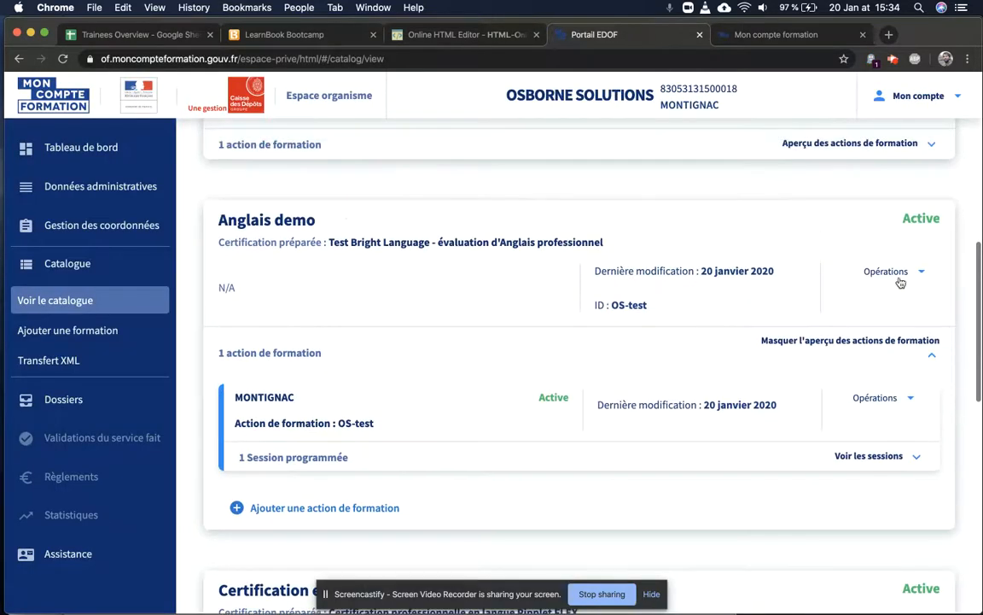
pyautogui.click(881, 272)
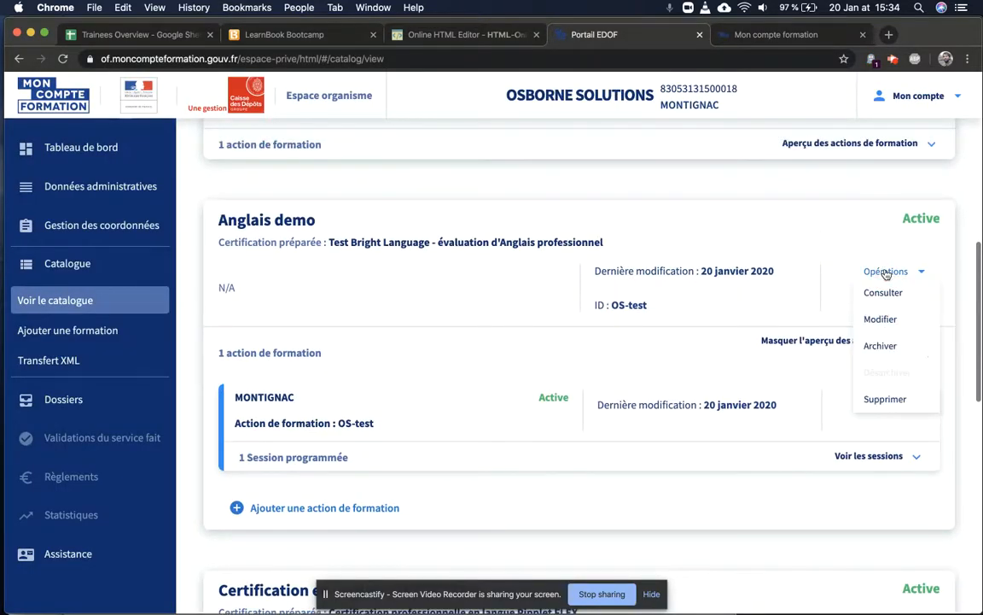
pyautogui.click(883, 320)
pyautogui.scroll(-5, 370, 404)
pyautogui.scroll(-5, 370, 404)
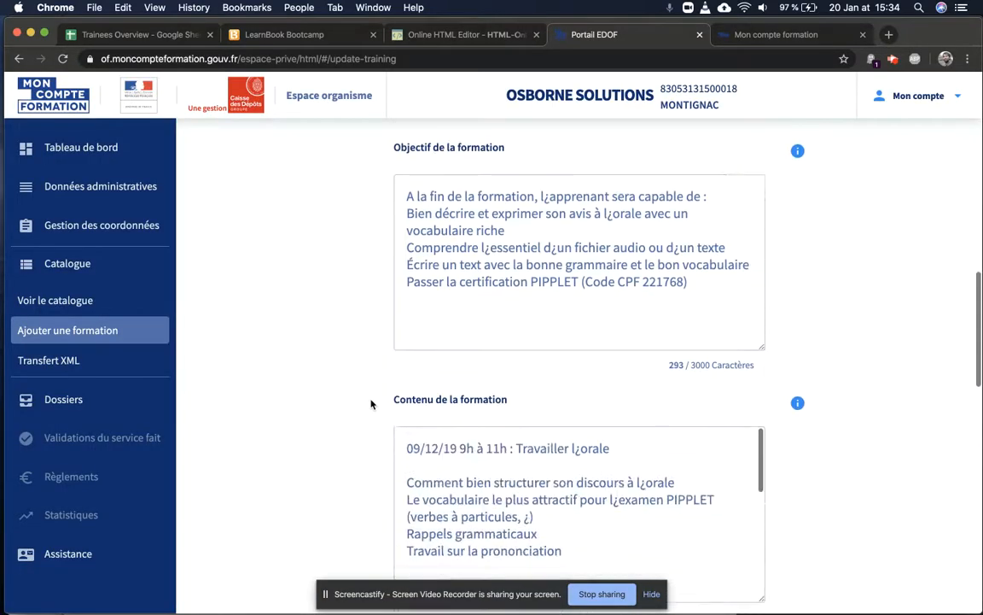
pyautogui.scroll(-5, 603, 290)
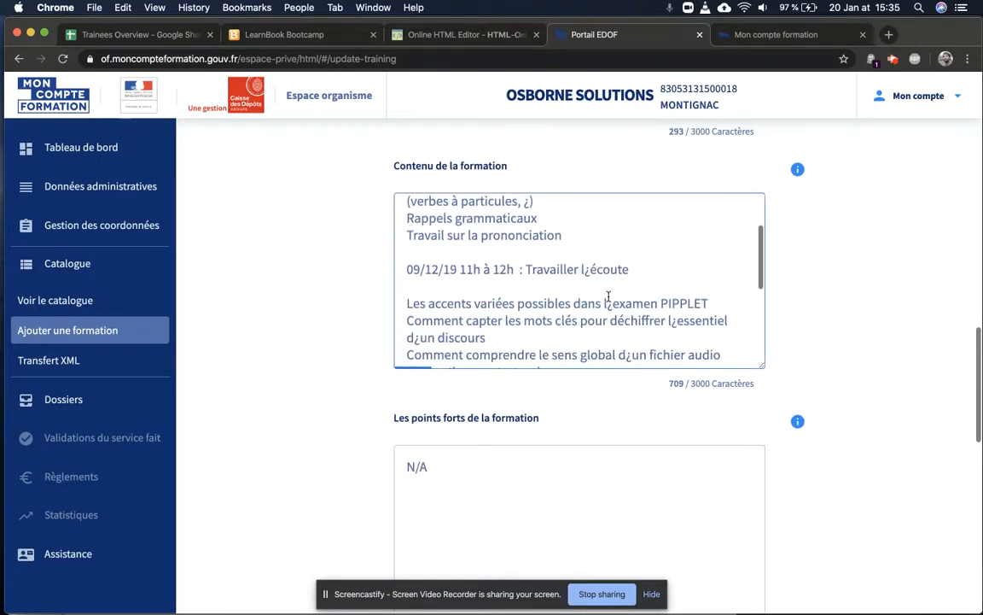
pyautogui.scroll(5, 606, 293)
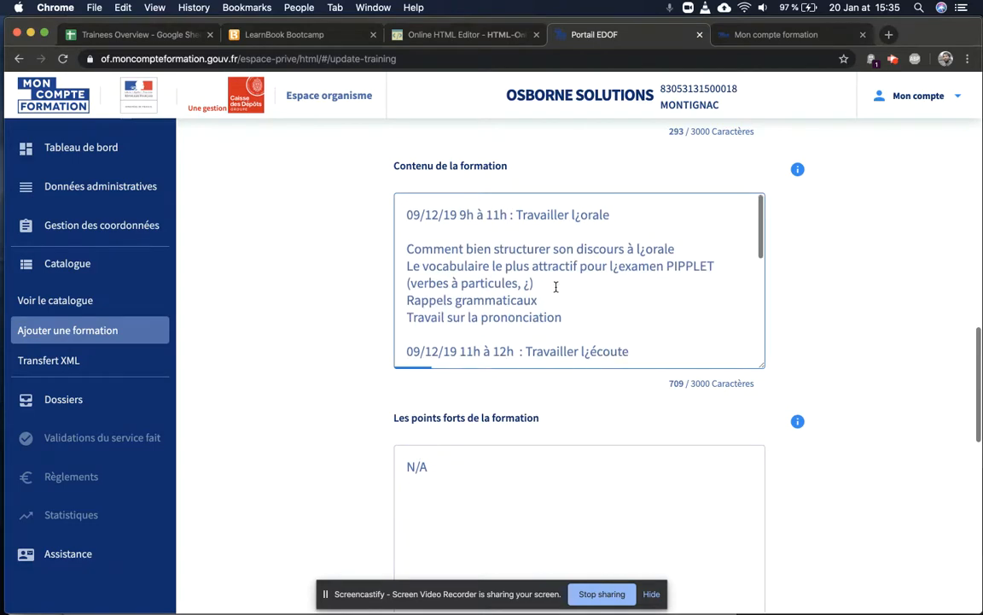
# Step: Empty the Contenu de la formation and Objectif de la formation fields
pyautogui.click(471, 258)
pyautogui.press('super+a')
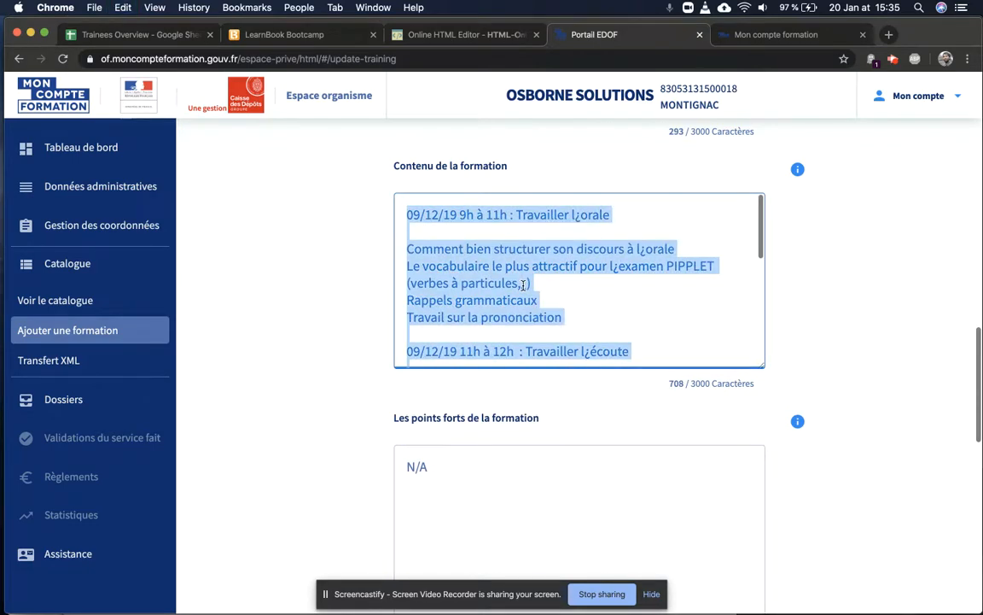
pyautogui.press('BackSpace')
pyautogui.scroll(5, 523, 285)
pyautogui.click(483, 391)
pyautogui.press('super+a')
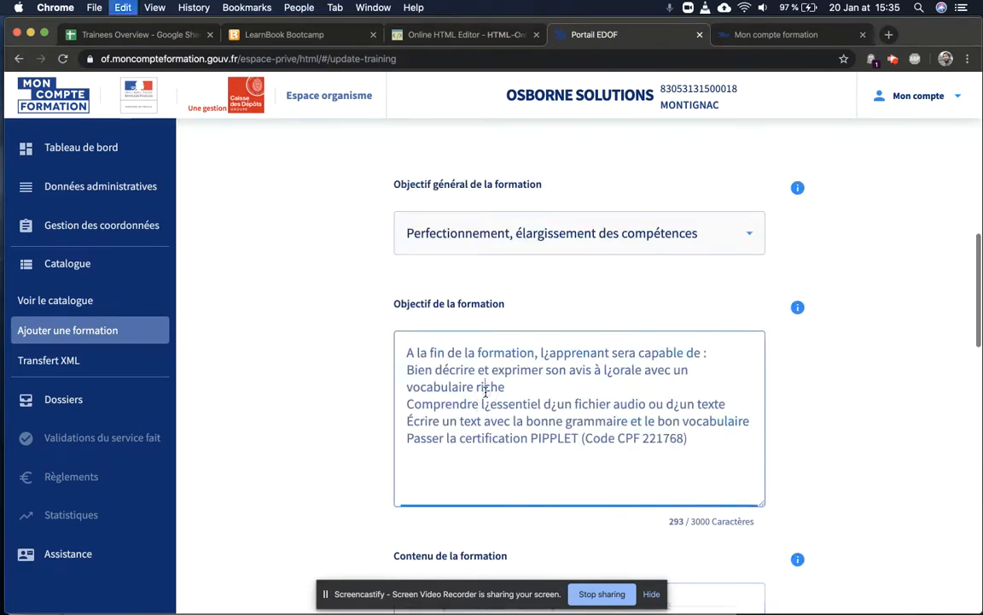
pyautogui.press('BackSpace')
# Step: Copy the objectives paragraph and four bullets from Pages and paste them into HTML-Online Editor
pyautogui.click(457, 38)
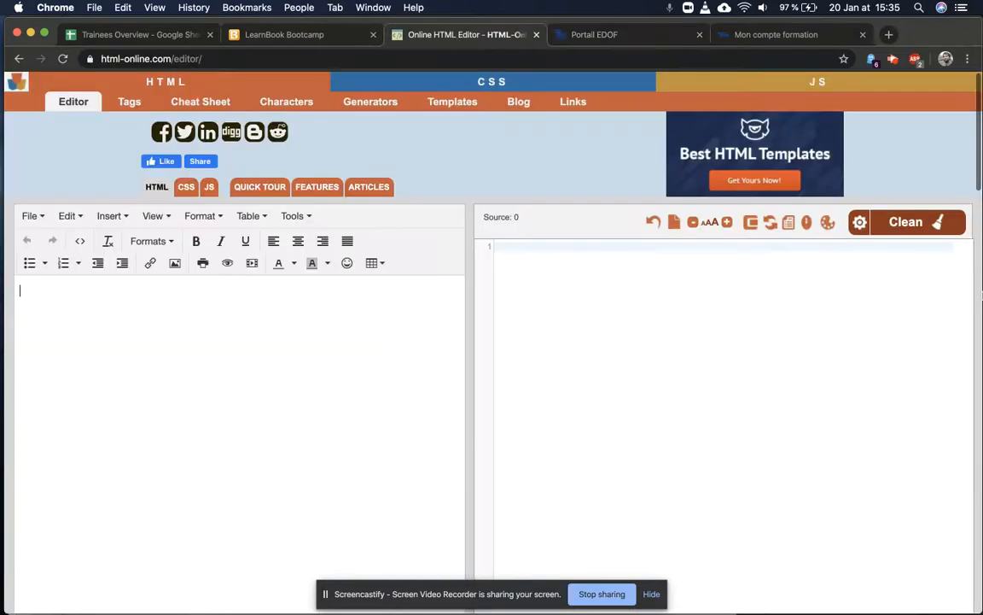
pyautogui.moveTo(981, 295)
pyautogui.click(955, 326)
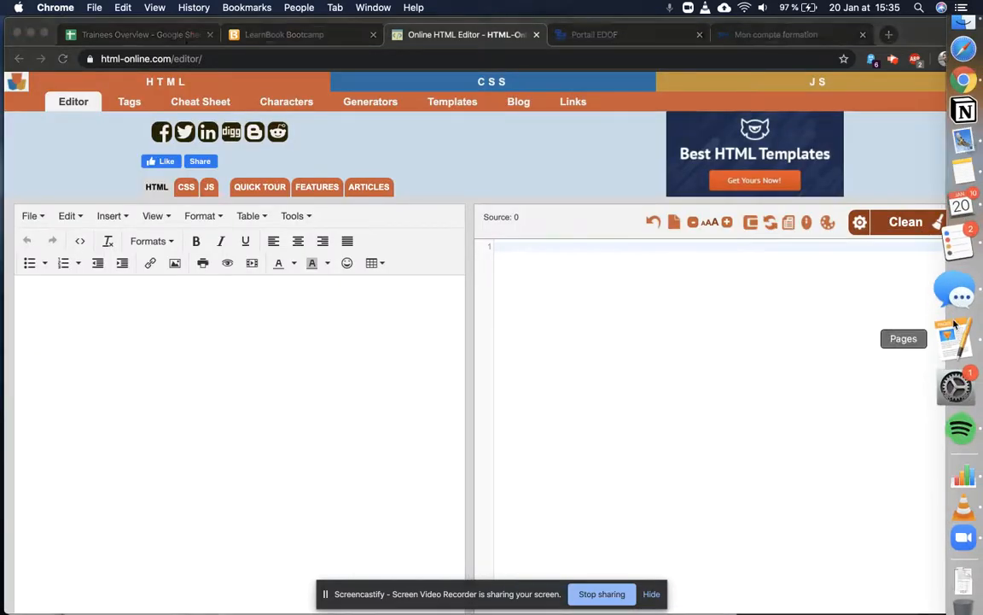
pyautogui.scroll(15, 313, 249)
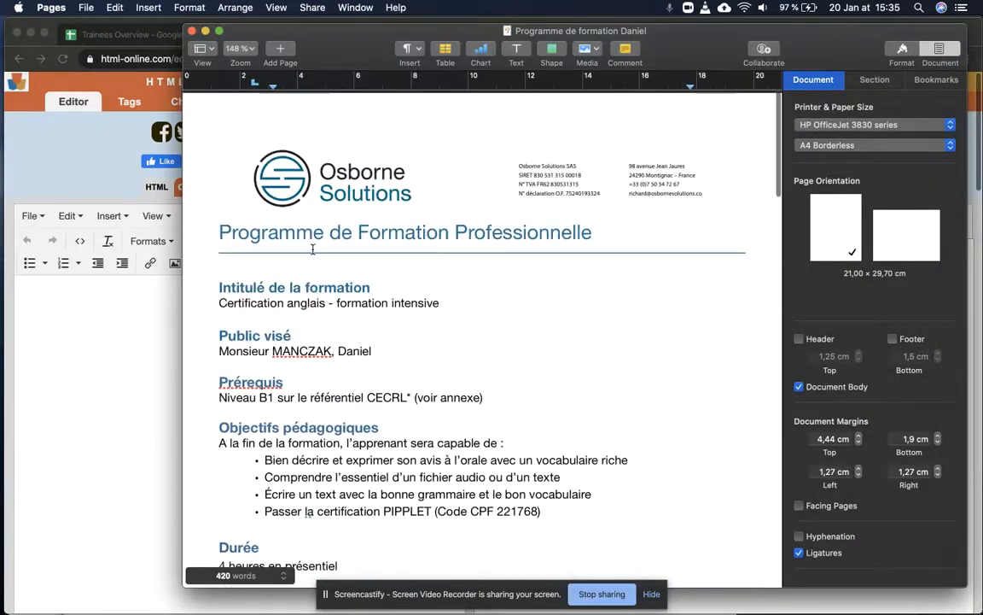
pyautogui.moveTo(561, 507); pyautogui.dragTo(207, 438)
pyautogui.press('super+c')
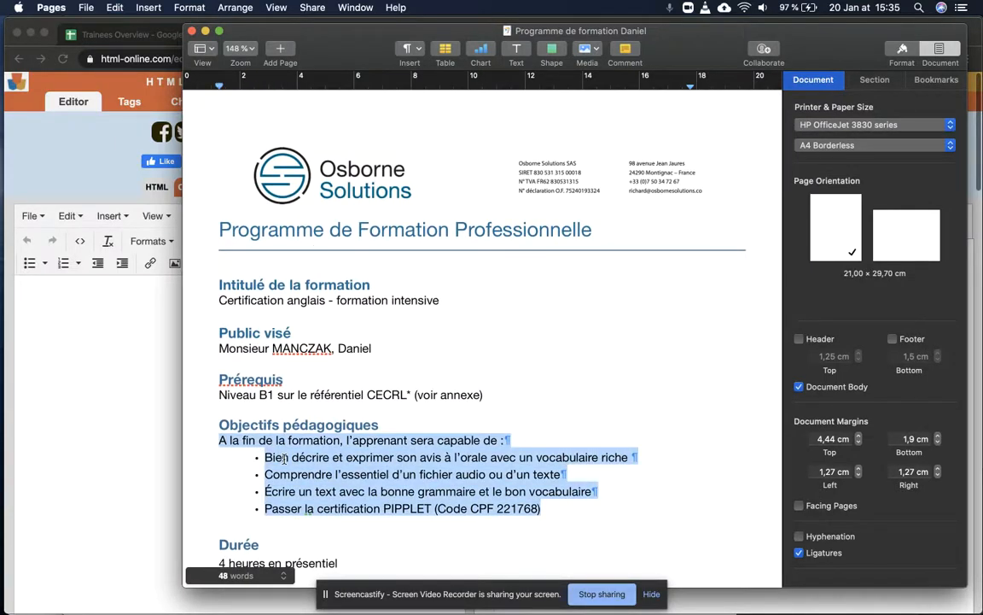
pyautogui.click(81, 358)
pyautogui.press('super+v')
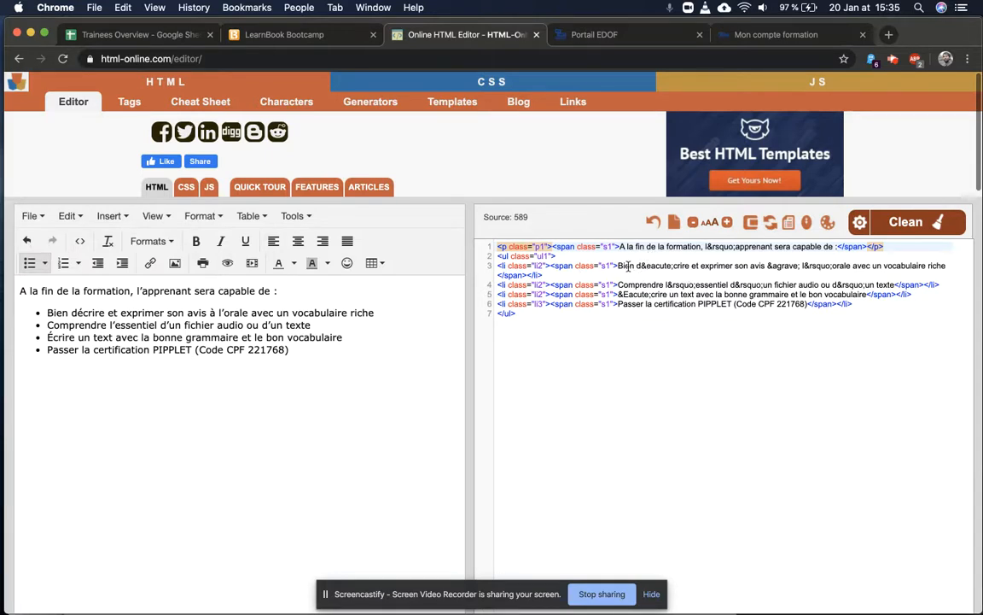
# Step: Copy all the objectives' generated HTML code from the source pane and return to the EDOF form
pyautogui.doubleClick(213, 313)
pyautogui.click(112, 325)
pyautogui.moveTo(537, 314); pyautogui.dragTo(492, 242)
pyautogui.rightClick(499, 241)
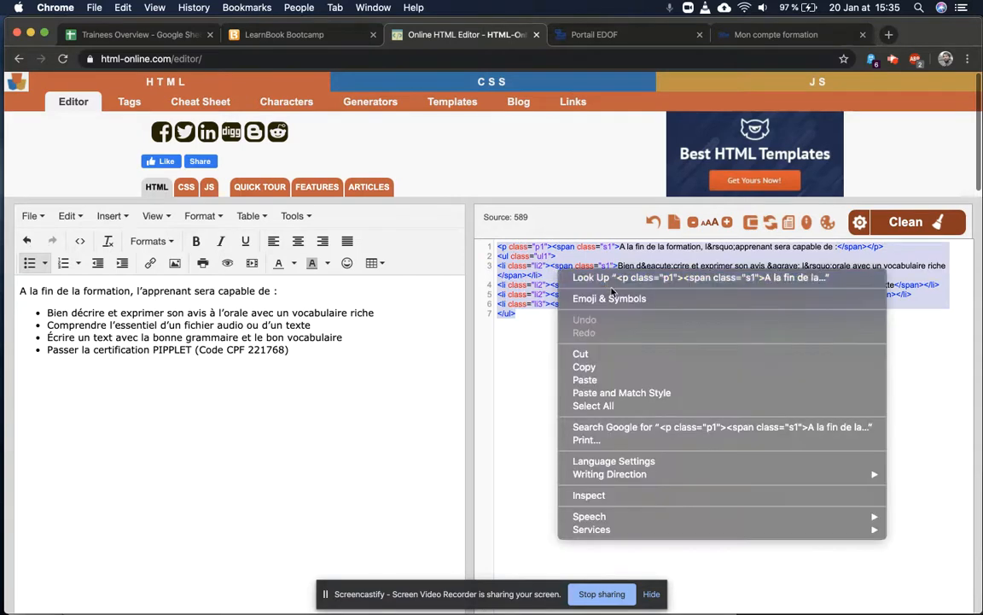
pyautogui.click(546, 333)
pyautogui.click(598, 34)
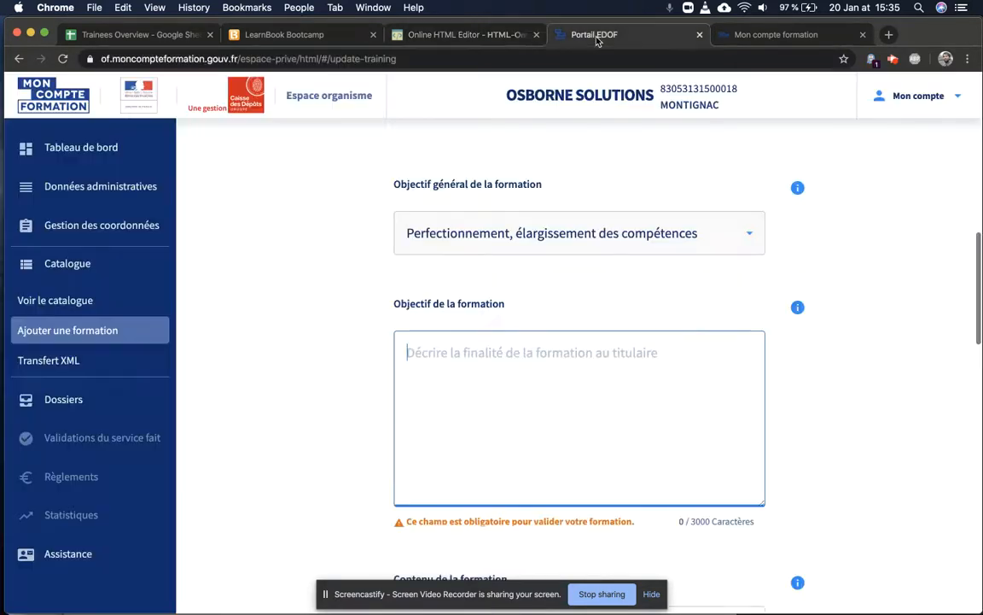
# Step: Paste the objectives HTML into Objectif de la formation, reaching 589 / 3000 characters
pyautogui.rightClick(523, 360)
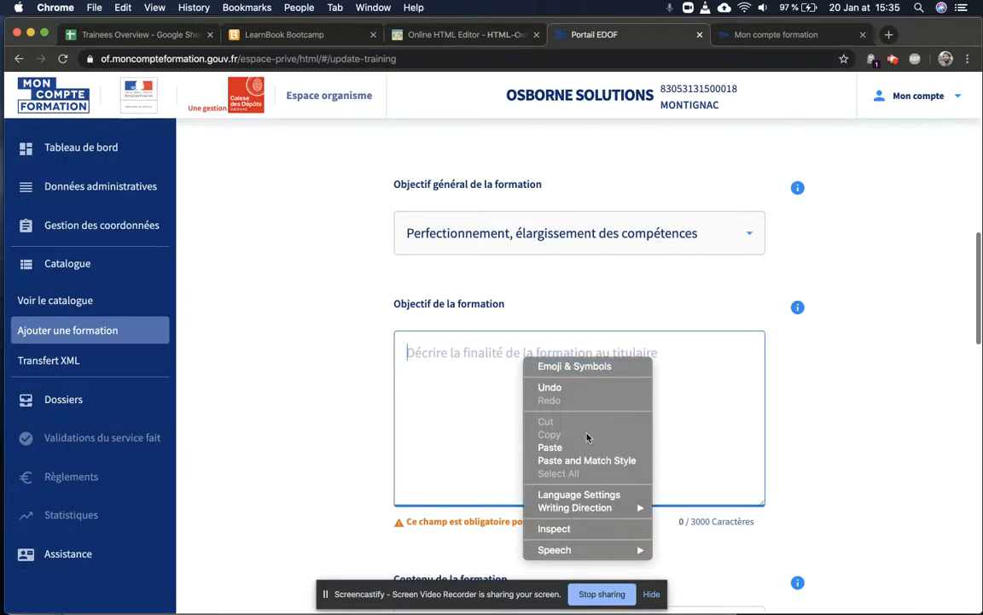
pyautogui.click(563, 448)
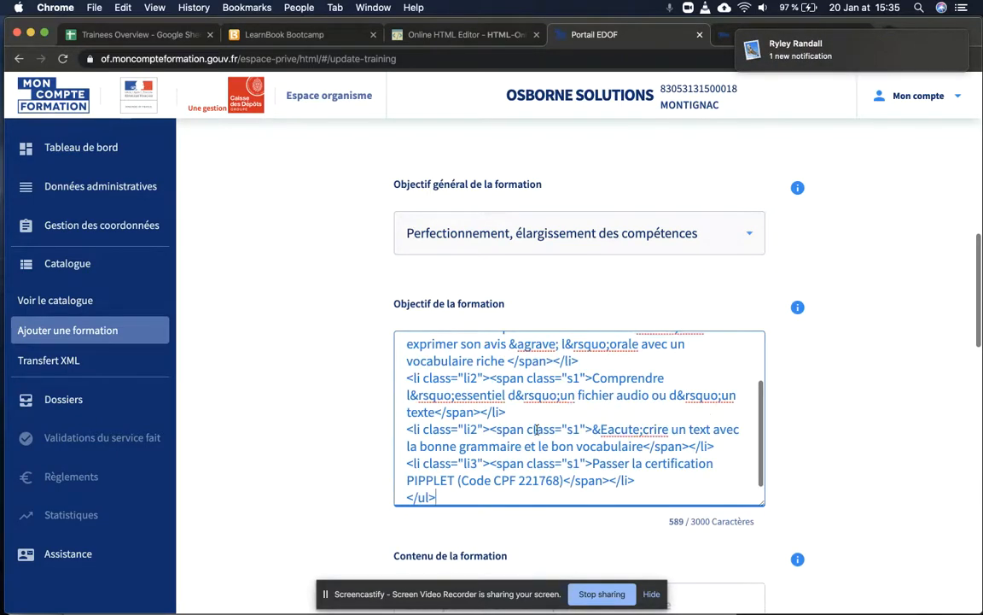
pyautogui.scroll(3, 536, 430)
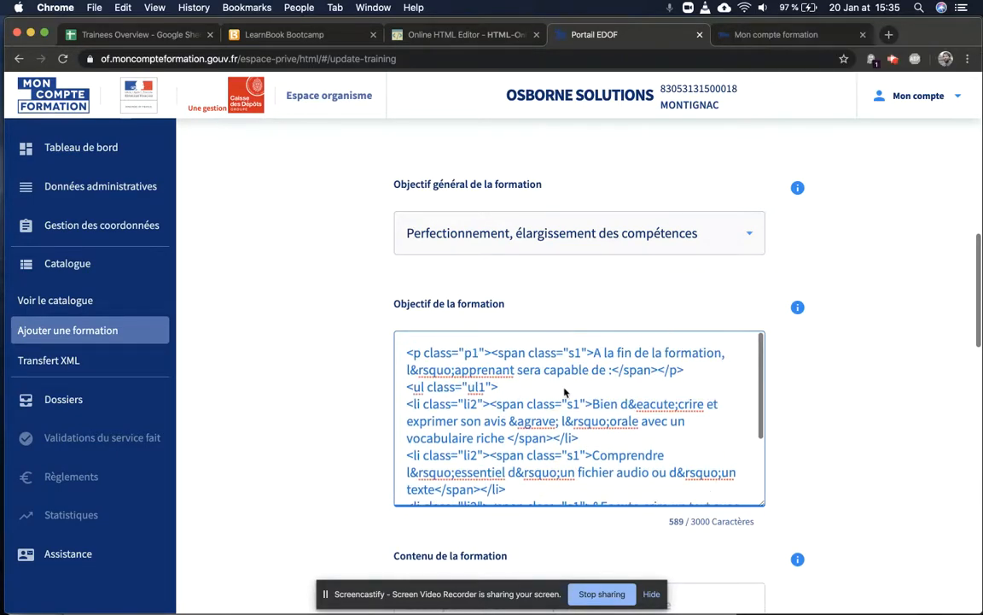
pyautogui.scroll(-5, 564, 392)
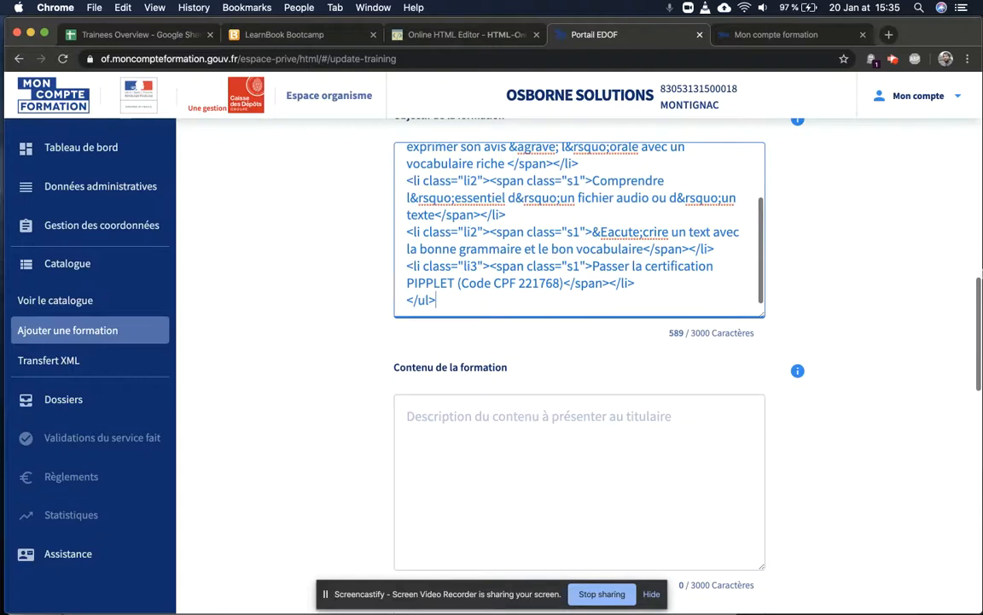
# Step: Select and copy the three-session programme from the Pages document
pyautogui.moveTo(982, 273)
pyautogui.click(954, 345)
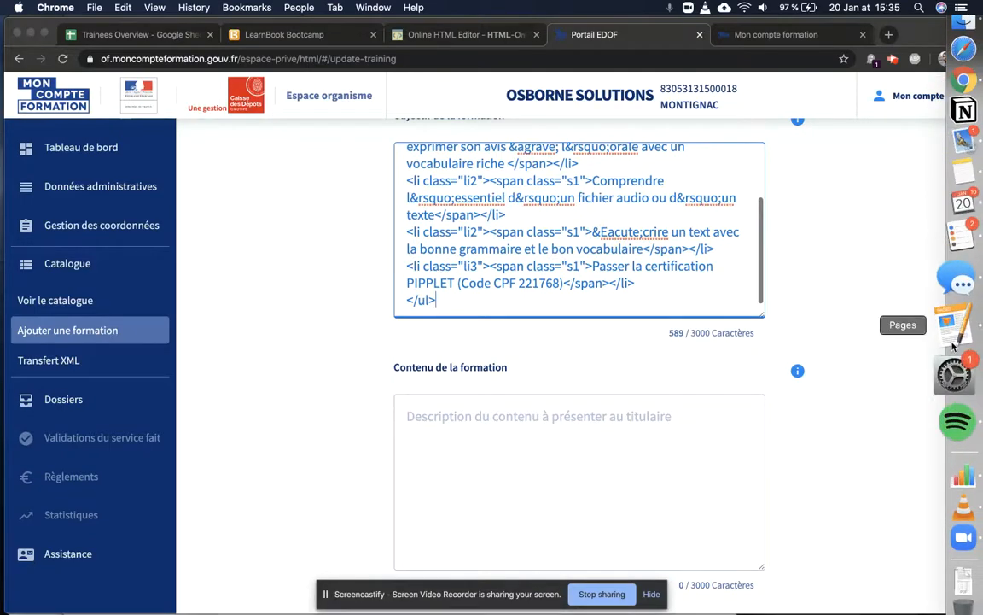
pyautogui.scroll(-15, 369, 507)
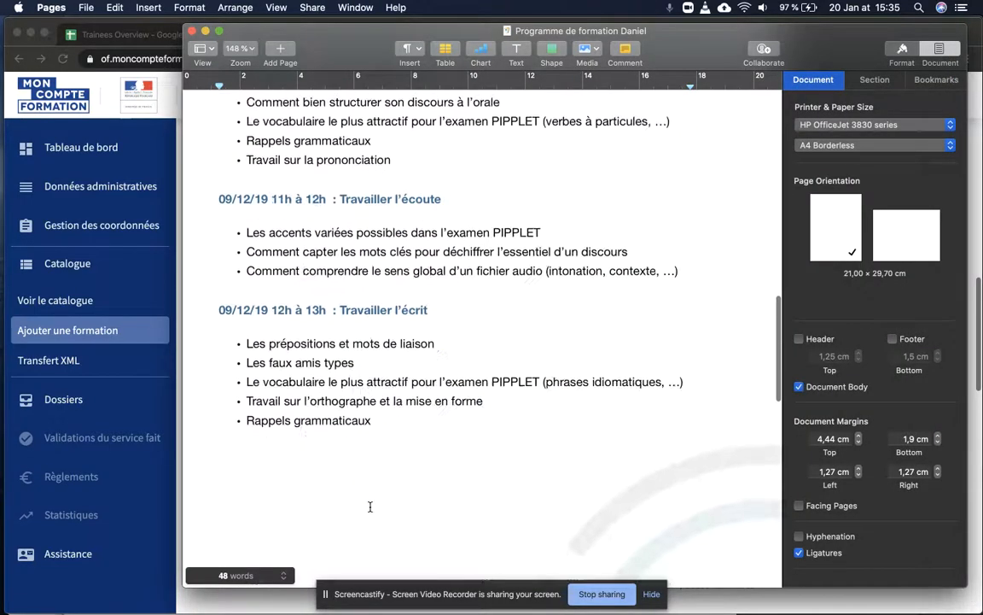
pyautogui.scroll(2, 369, 507)
pyautogui.moveTo(372, 490); pyautogui.dragTo(218, 145)
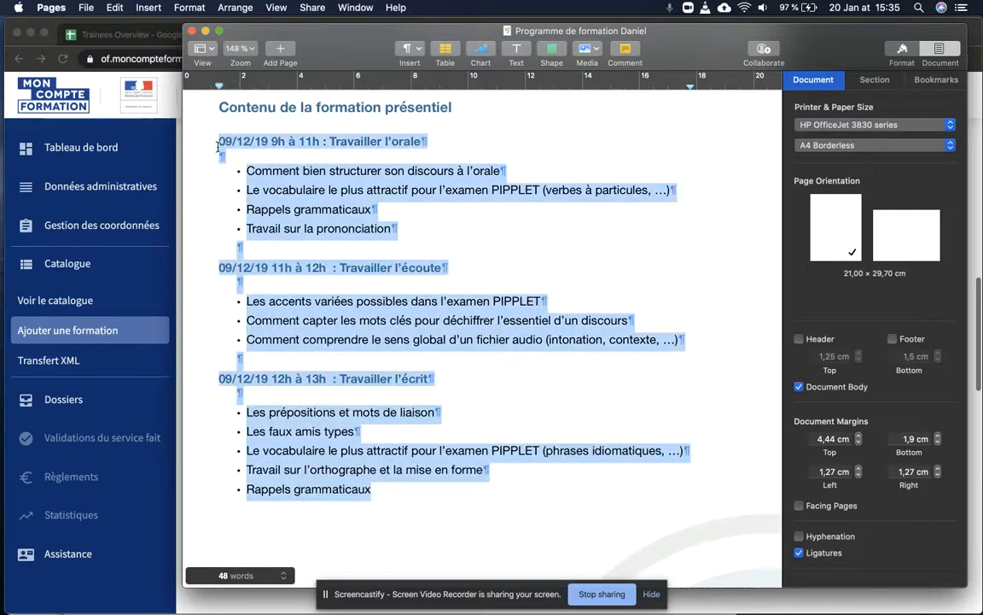
pyautogui.press('super+Tab')
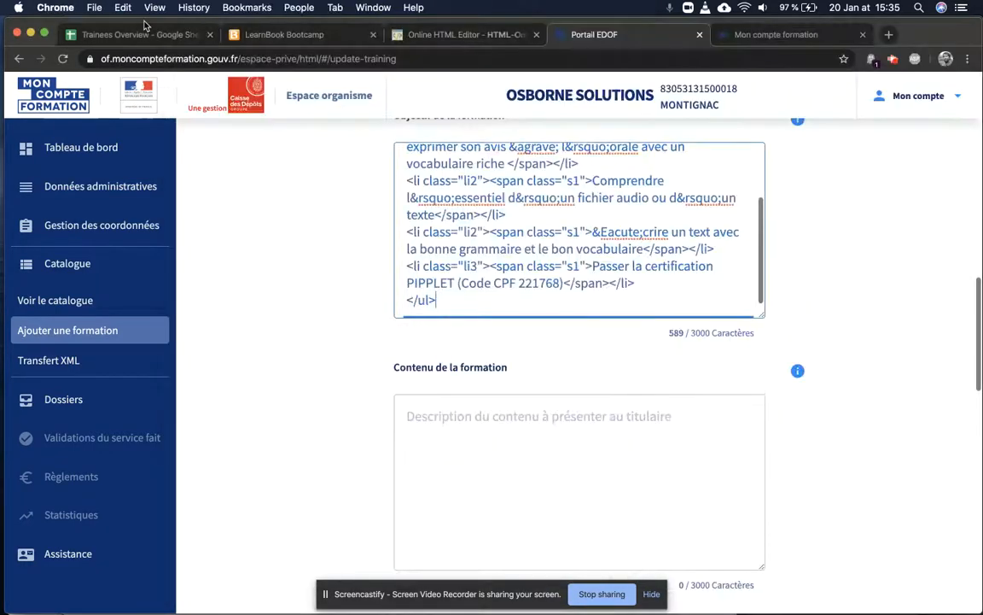
pyautogui.click(446, 37)
# Step: Replace the editor's objectives with the session programme and copy its 1875-character HTML source
pyautogui.press('super+a')
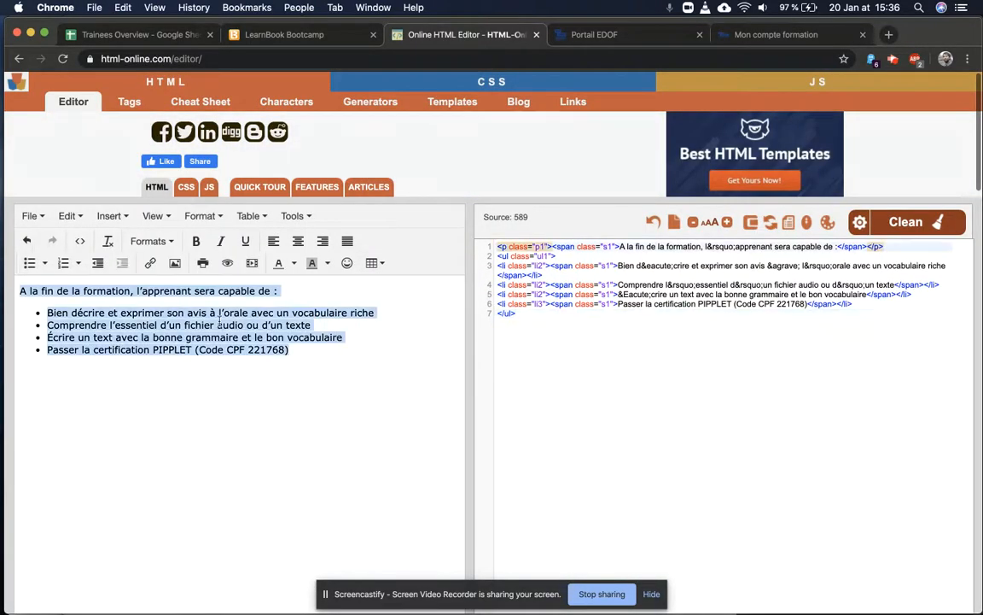
pyautogui.press('BackSpace')
pyautogui.press('super+v')
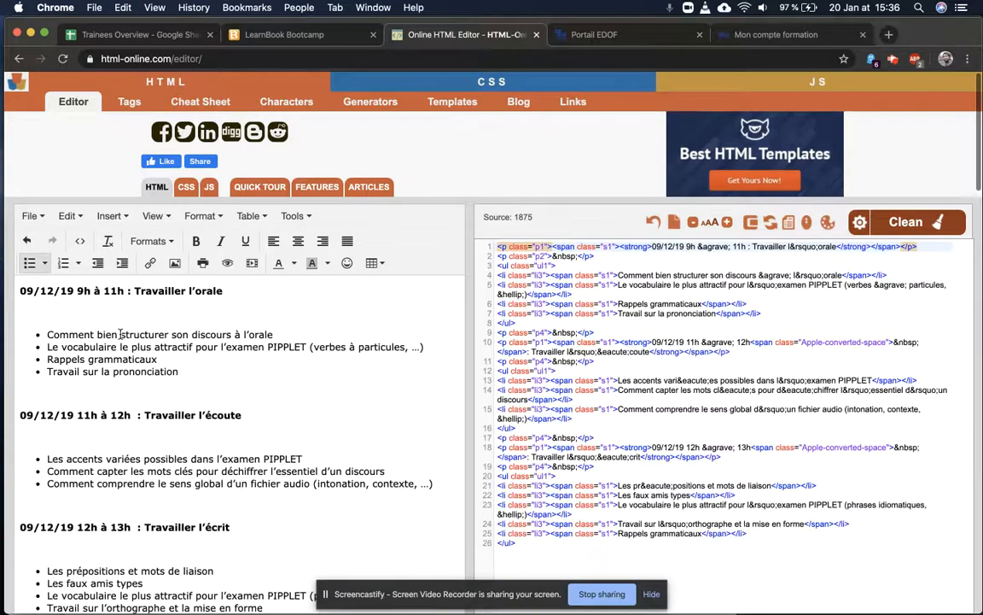
pyautogui.scroll(-2, 172, 445)
pyautogui.scroll(2, 172, 444)
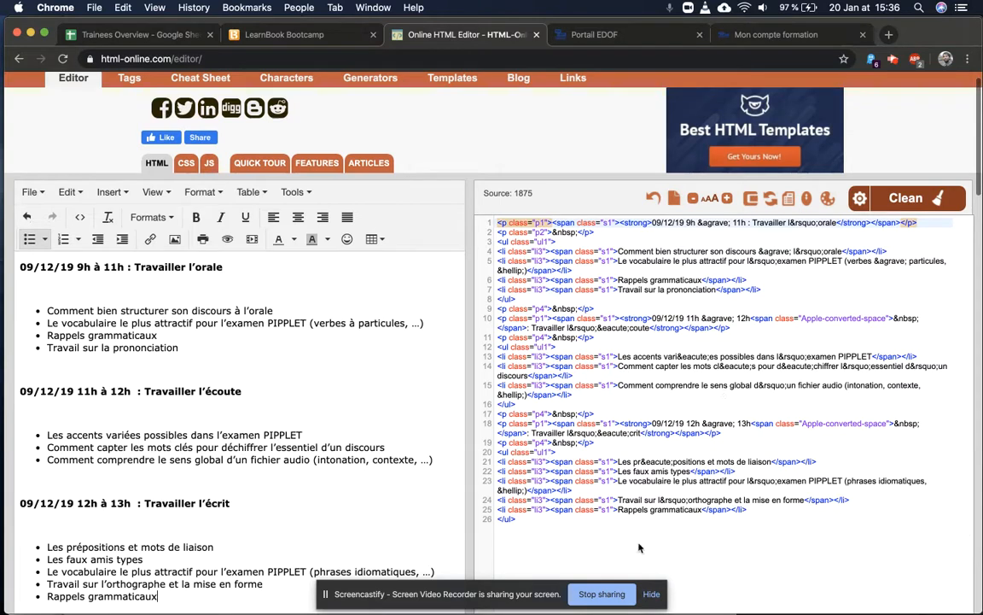
pyautogui.moveTo(553, 525); pyautogui.dragTo(487, 218)
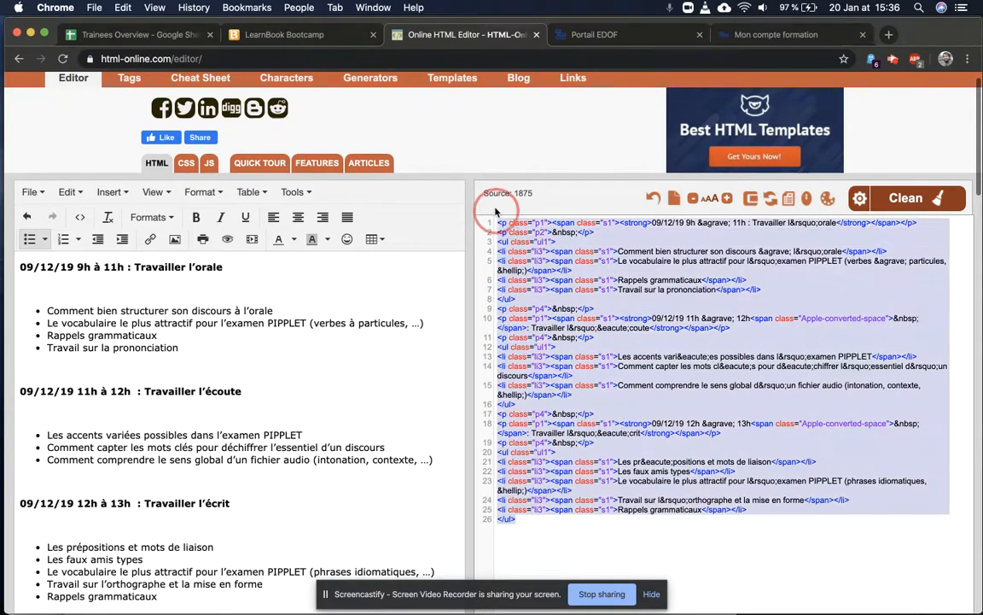
pyautogui.press('super+c')
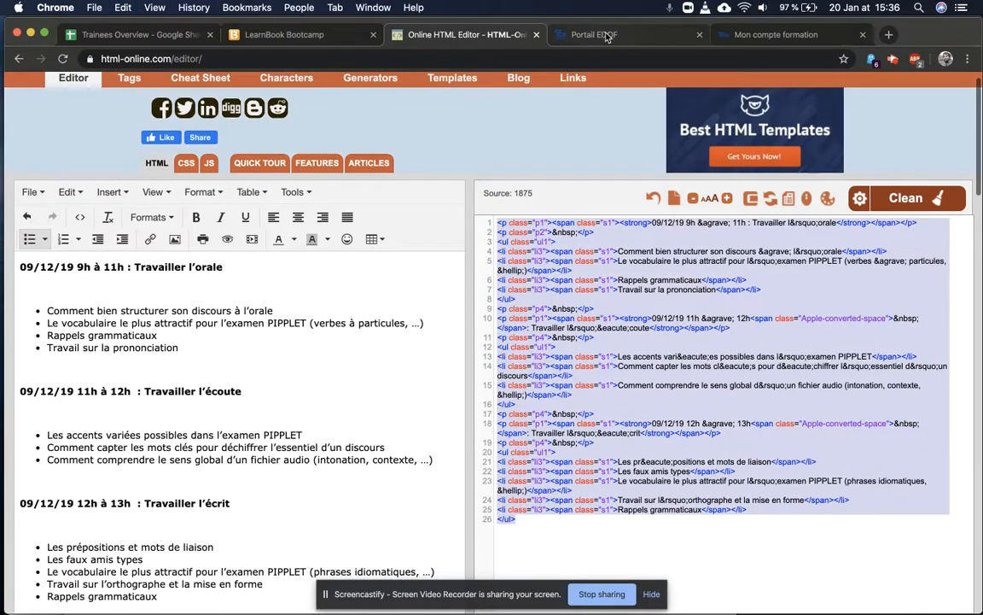
# Step: Paste the programme HTML into Contenu de la formation and save the Anglais demo changes
pyautogui.click(607, 36)
pyautogui.click(536, 428)
pyautogui.press('super+v')
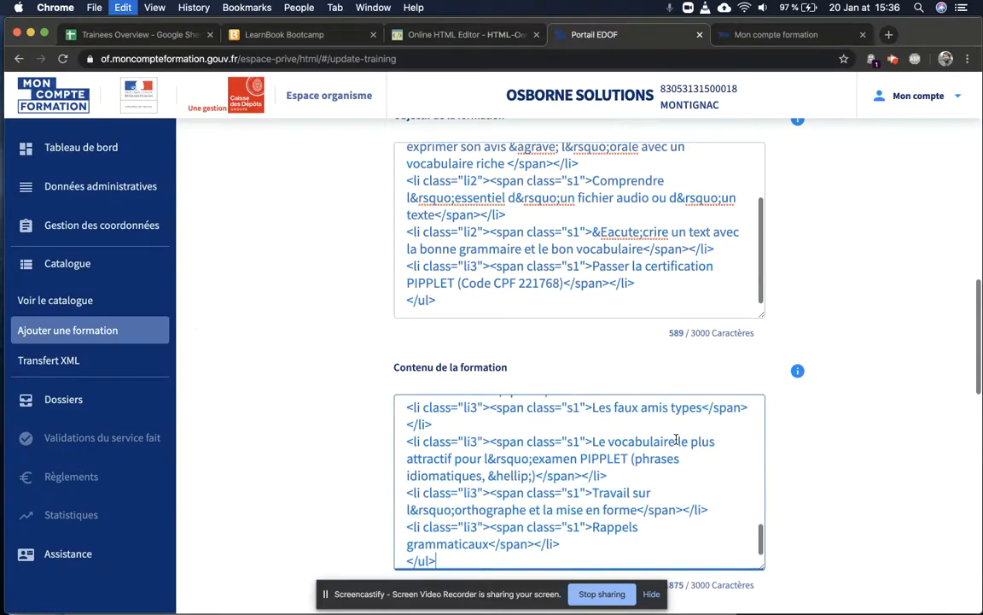
pyautogui.scroll(3, 496, 437)
pyautogui.scroll(-10, 496, 437)
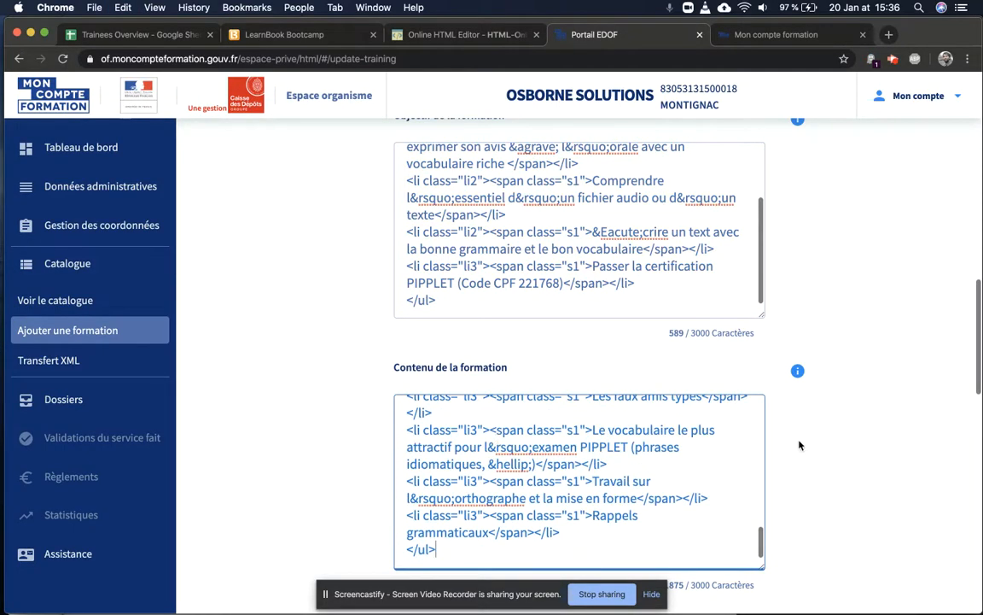
pyautogui.scroll(-5, 800, 445)
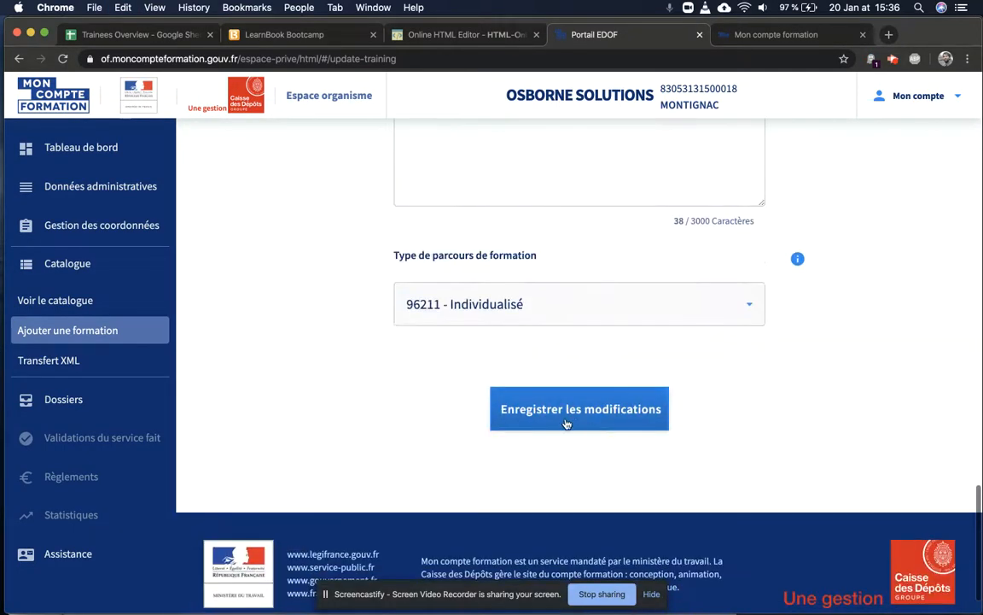
pyautogui.click(599, 425)
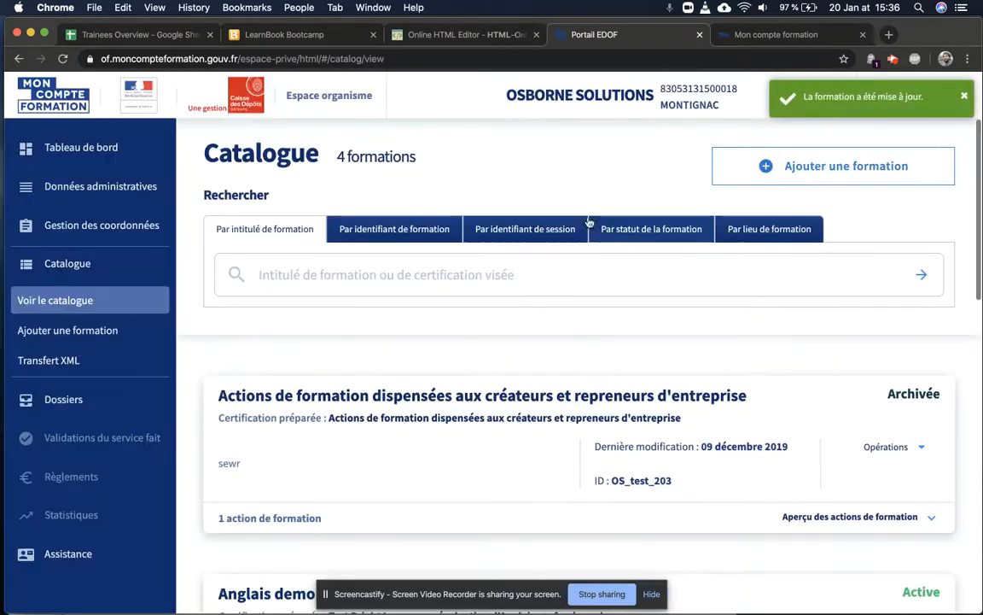
pyautogui.scroll(-5, 616, 434)
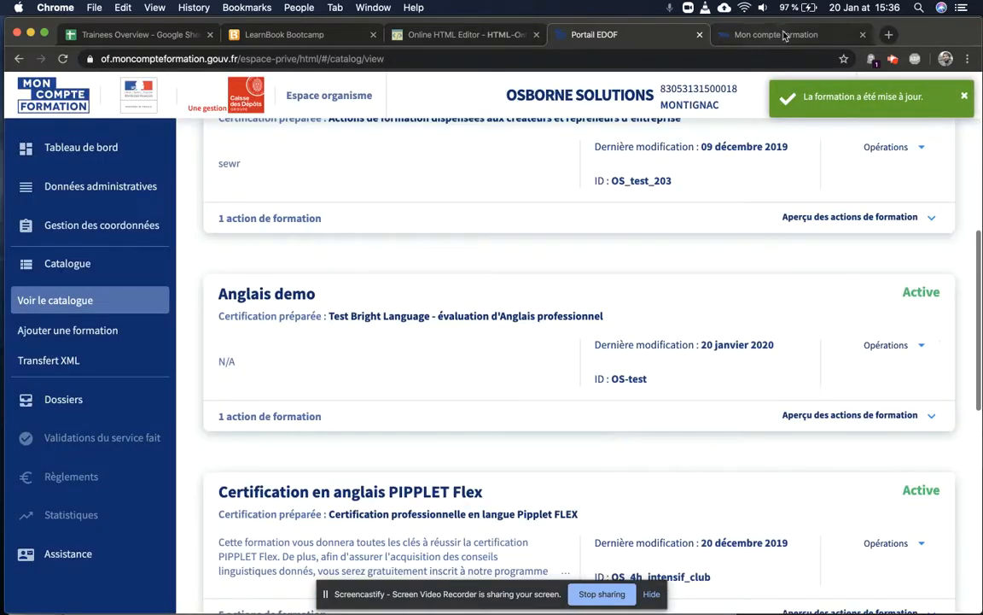
pyautogui.click(752, 35)
# Step: Reload the public training page and check the Objectifs now display as a bulleted list
pyautogui.scroll(10, 436, 248)
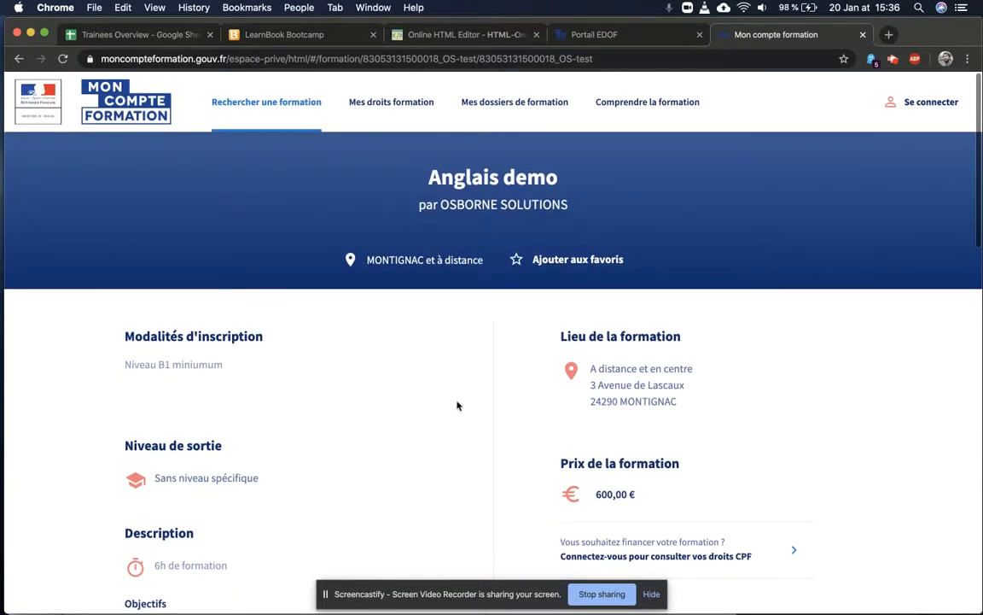
pyautogui.scroll(-3, 456, 404)
pyautogui.click(63, 58)
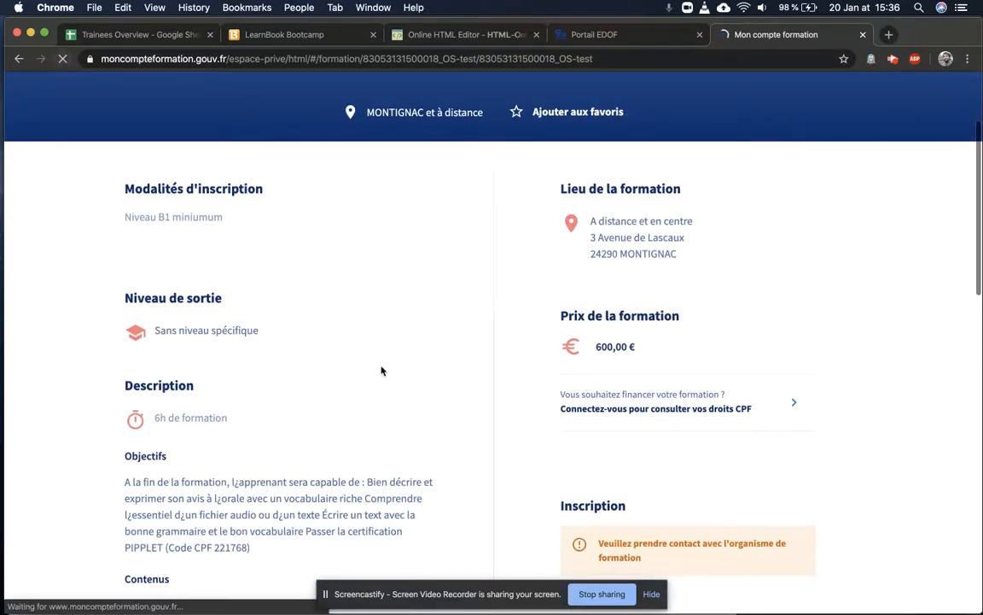
pyautogui.scroll(-10, 453, 381)
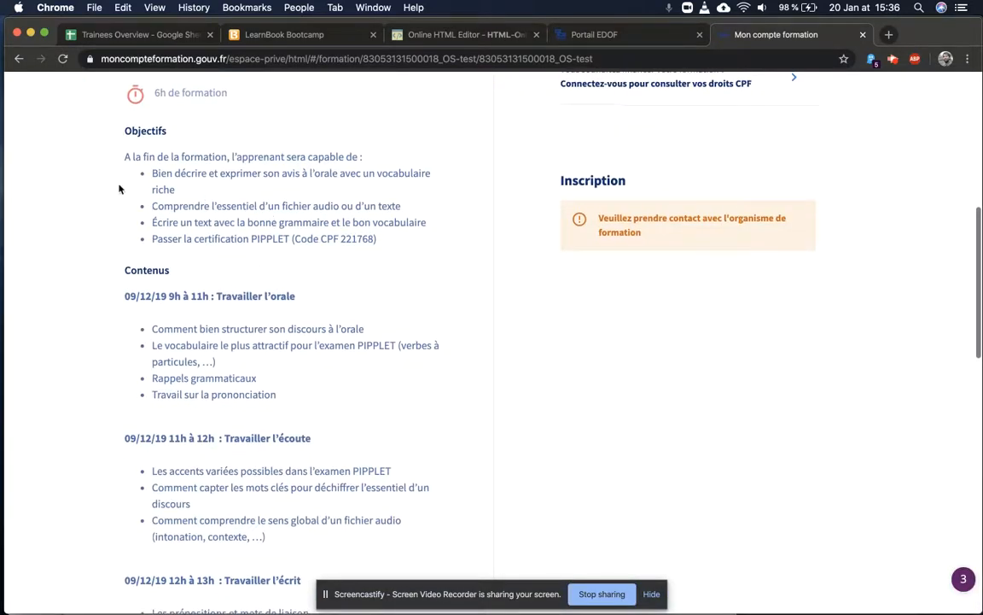
pyautogui.moveTo(119, 186); pyautogui.dragTo(229, 242)
pyautogui.click(313, 309)
# Step: Check the Contenus section shows three formatted sessions with headings like 11h and bullets
pyautogui.scroll(-2, 229, 378)
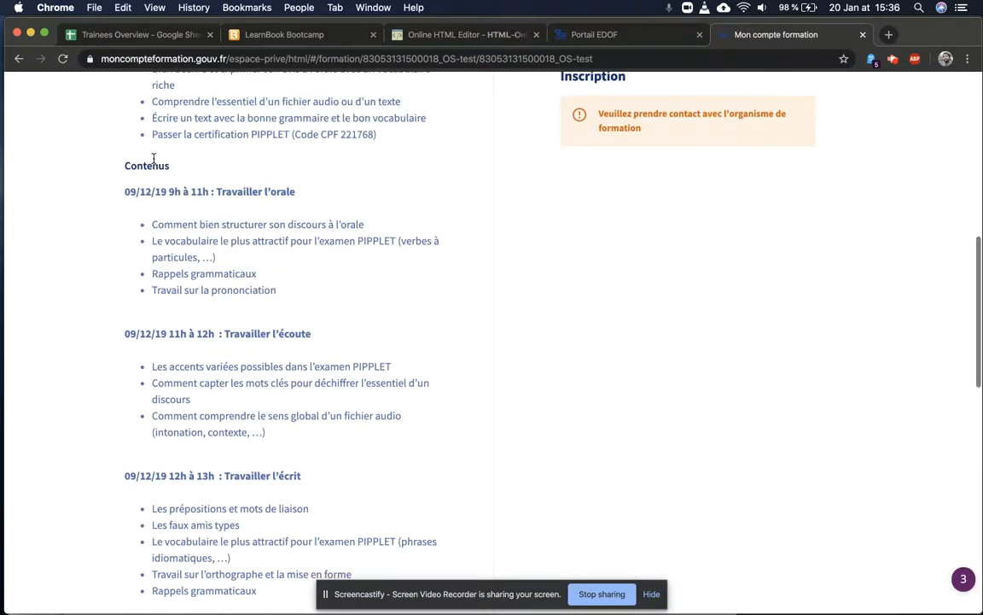
pyautogui.doubleClick(198, 191)
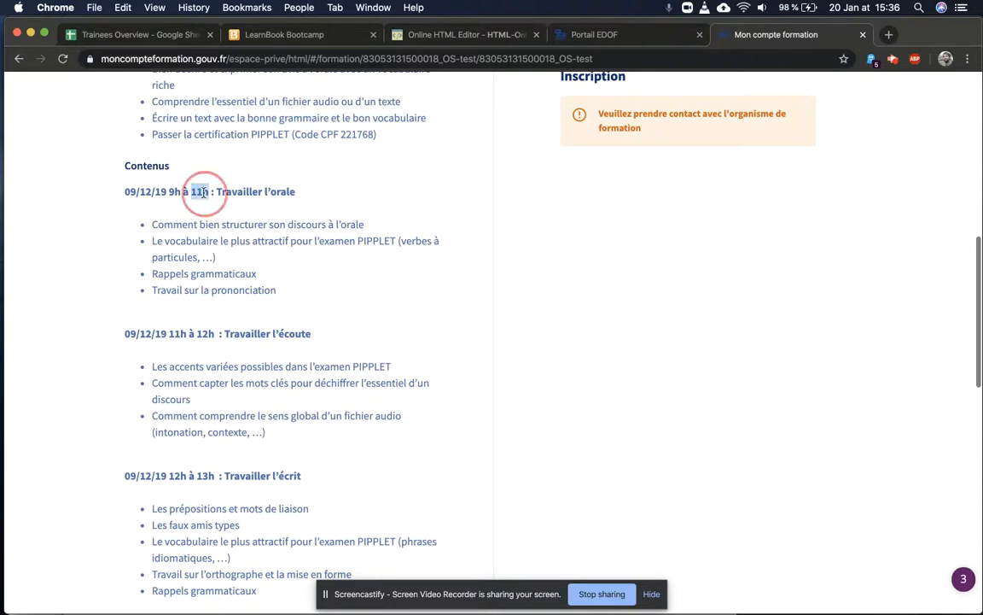
pyautogui.click(130, 192)
pyautogui.scroll(-3, 295, 324)
pyautogui.scroll(6, 293, 330)
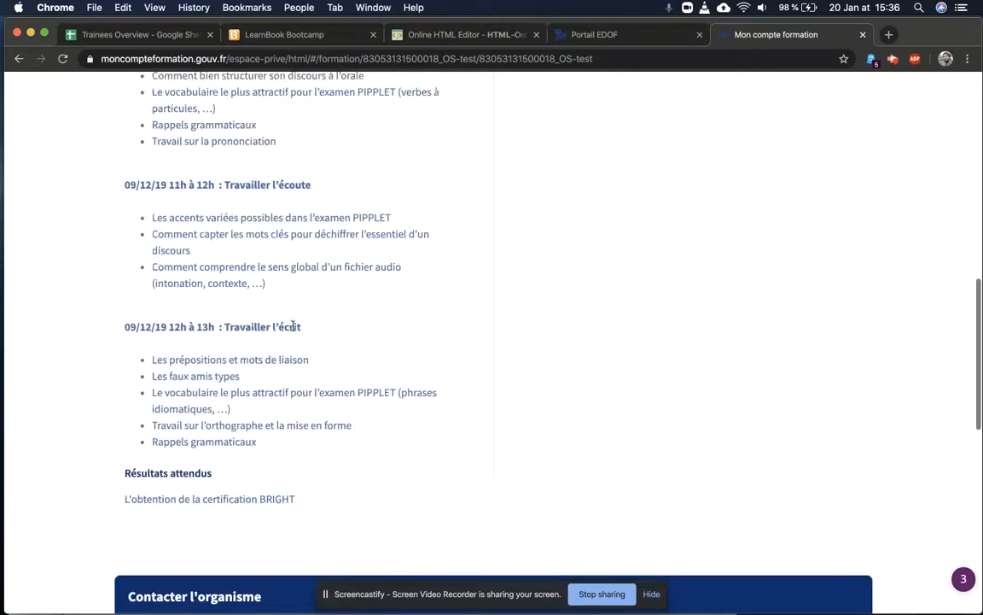
pyautogui.scroll(4, 294, 330)
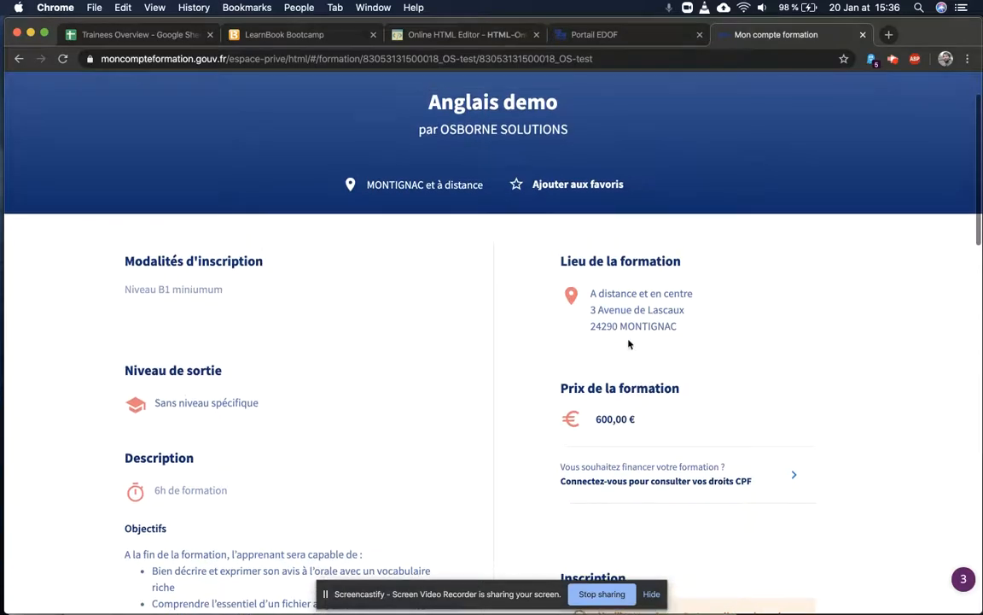
pyautogui.click(466, 35)
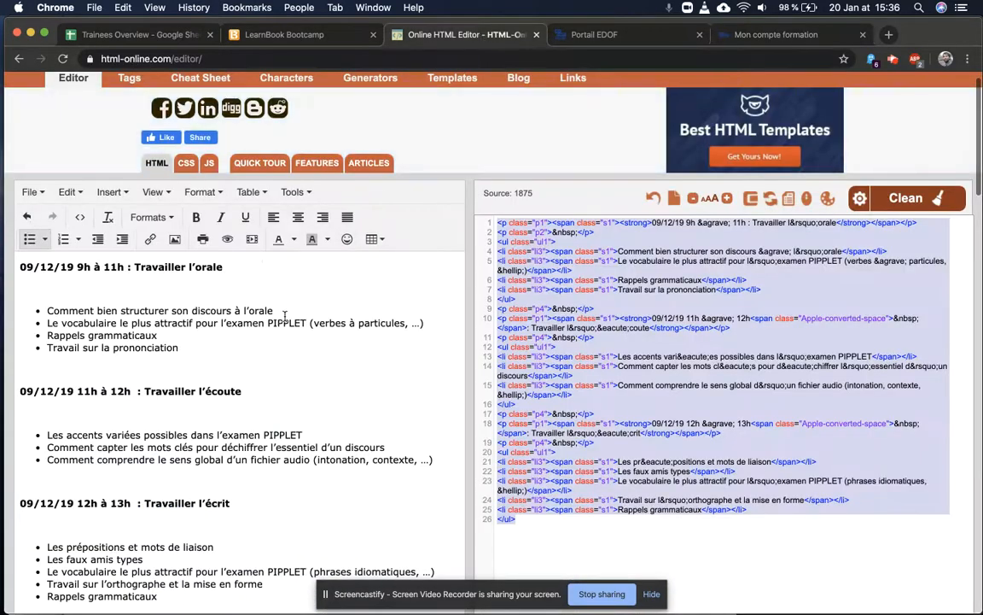
# Step: Select 'Travailler' in the first heading, then cancel adding a link to it
pyautogui.click(214, 288)
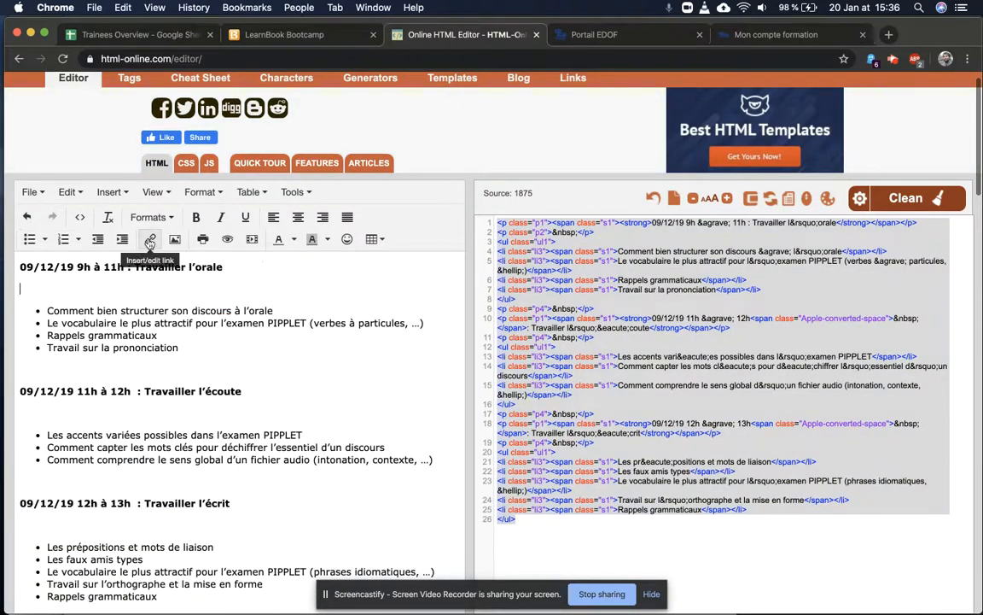
pyautogui.doubleClick(159, 267)
pyautogui.click(149, 239)
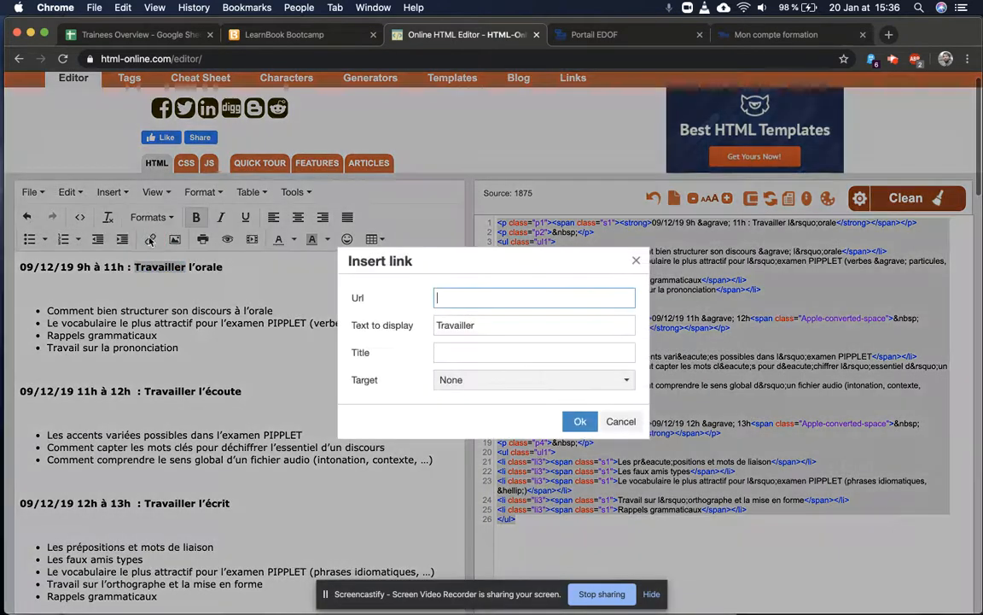
pyautogui.click(621, 419)
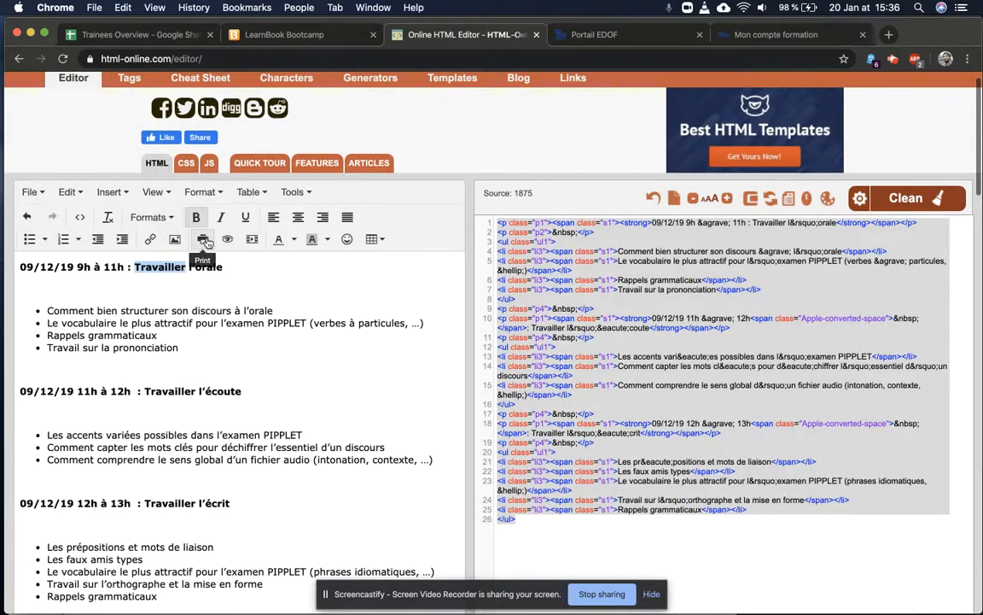
pyautogui.click(234, 278)
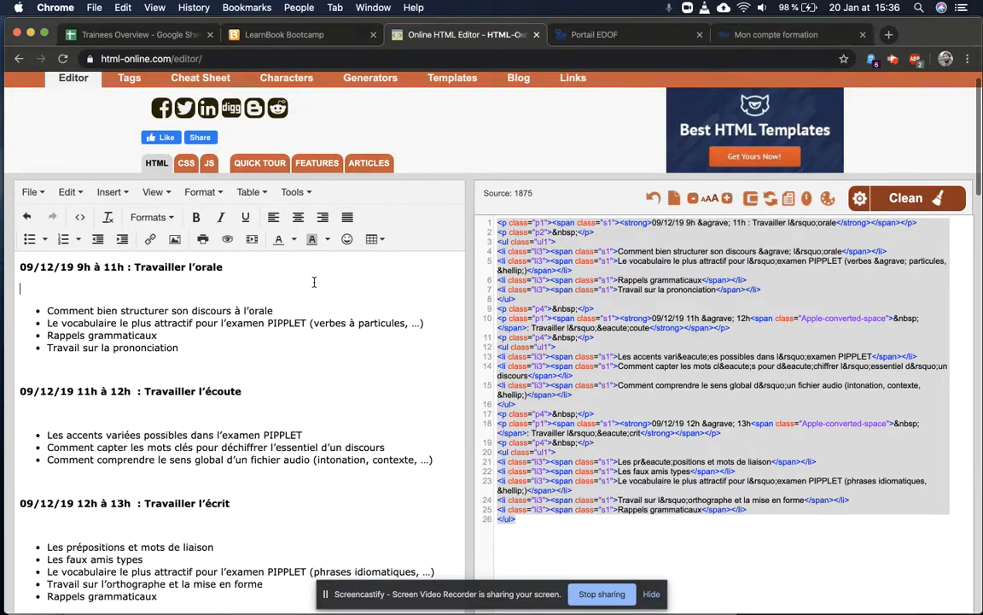
# Step: Delete all the converted schedule HTML from the source, then return to the EDOF catalogue
pyautogui.moveTo(158, 335); pyautogui.dragTo(80, 288)
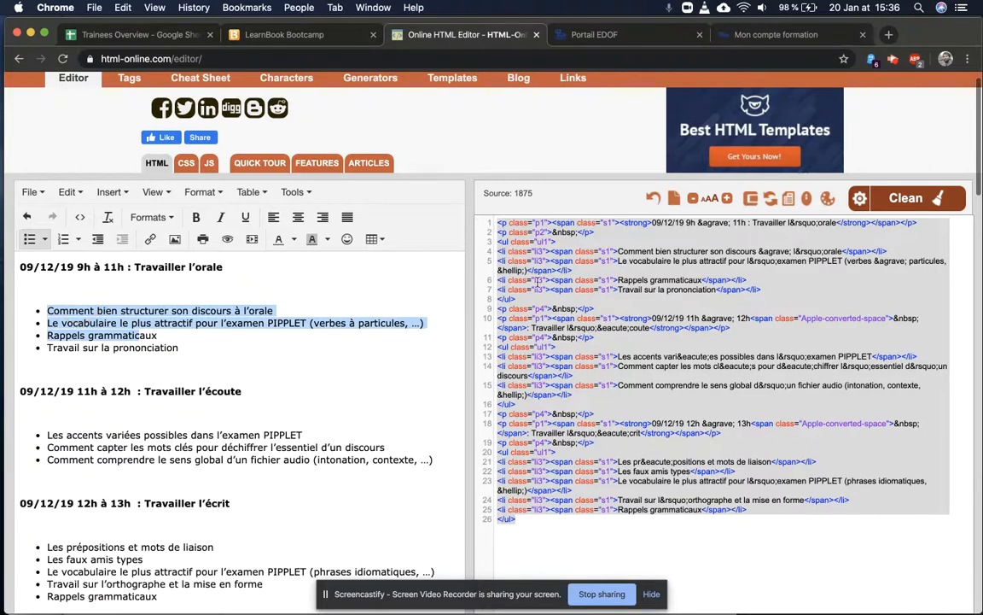
pyautogui.click(691, 289)
pyautogui.moveTo(738, 380); pyautogui.dragTo(617, 260)
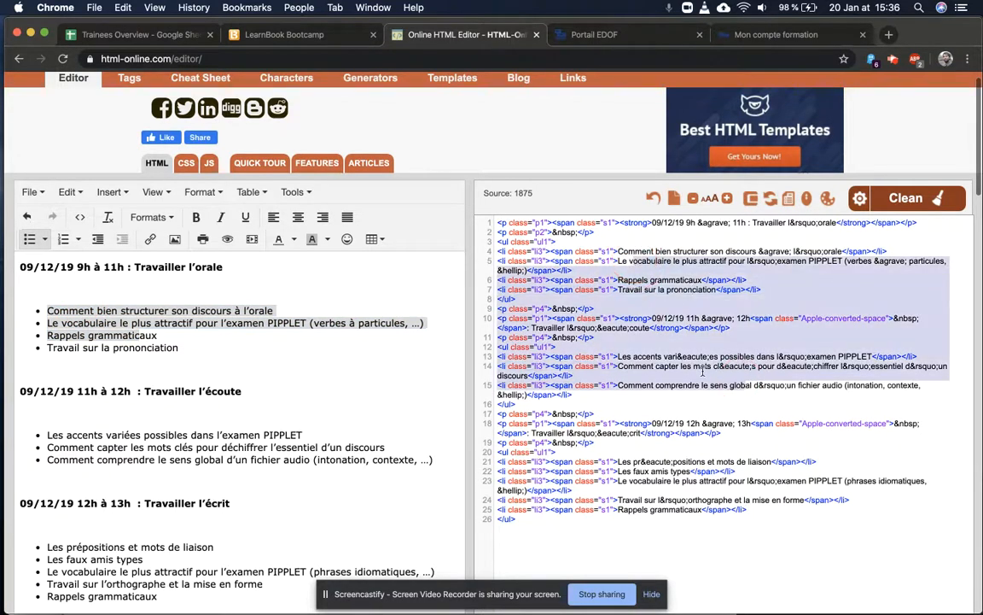
pyautogui.press('super+a')
pyautogui.press('BackSpace')
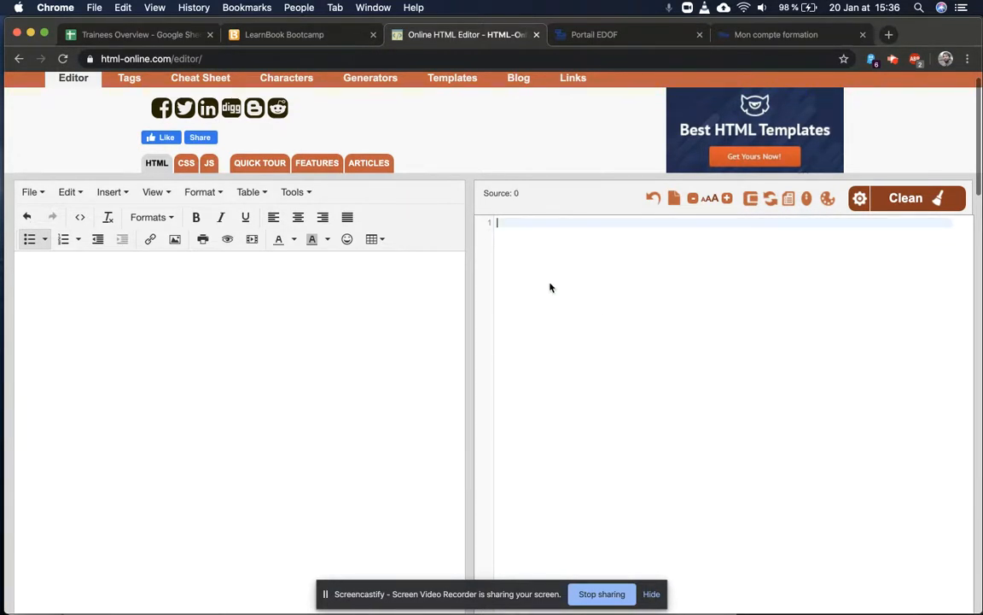
pyautogui.click(633, 37)
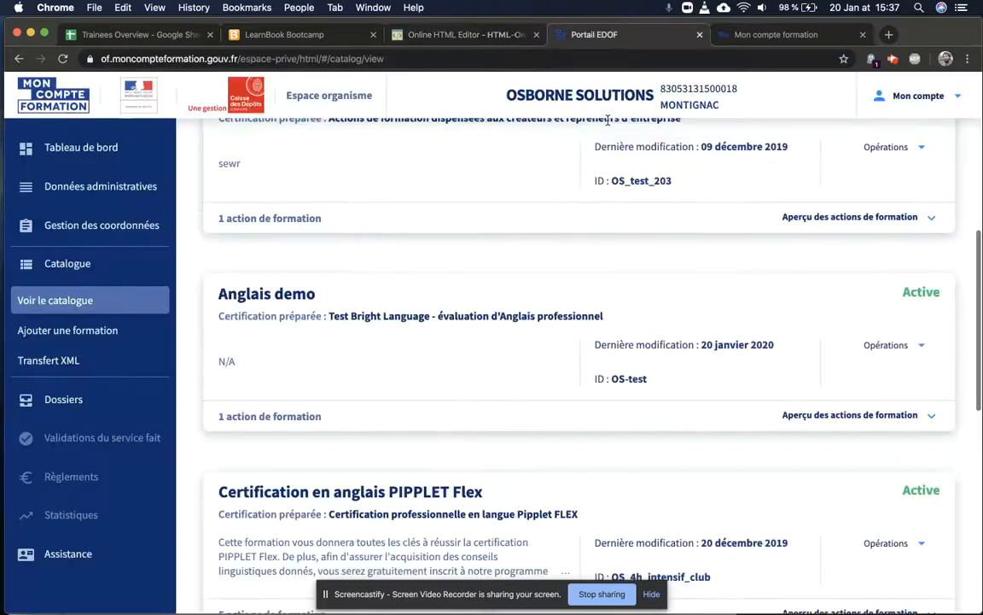
# Step: Open the Anglais demo training for editing via Opérations > Modifier
pyautogui.scroll(-2, 848, 343)
pyautogui.click(921, 284)
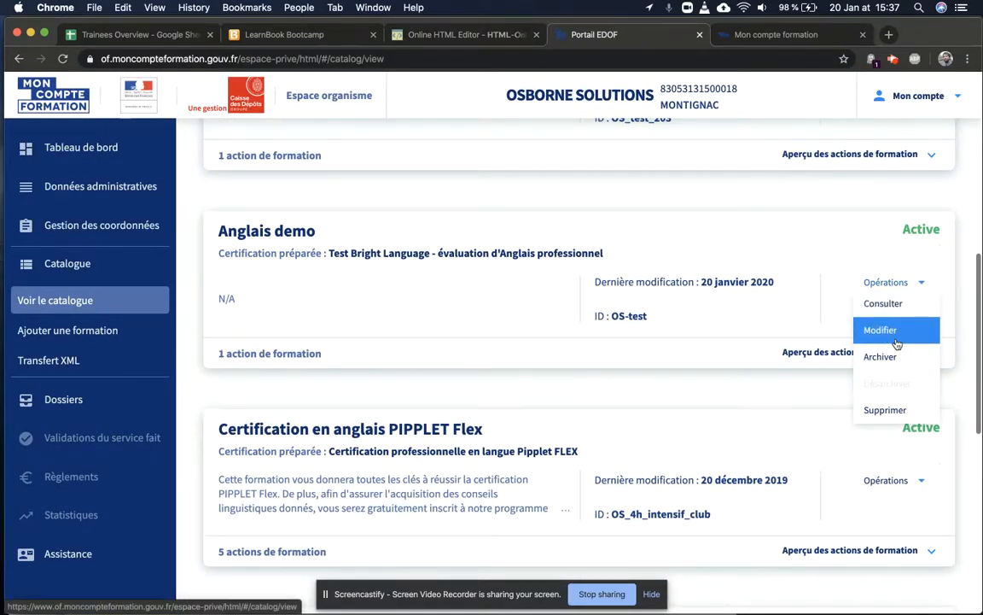
pyautogui.click(896, 342)
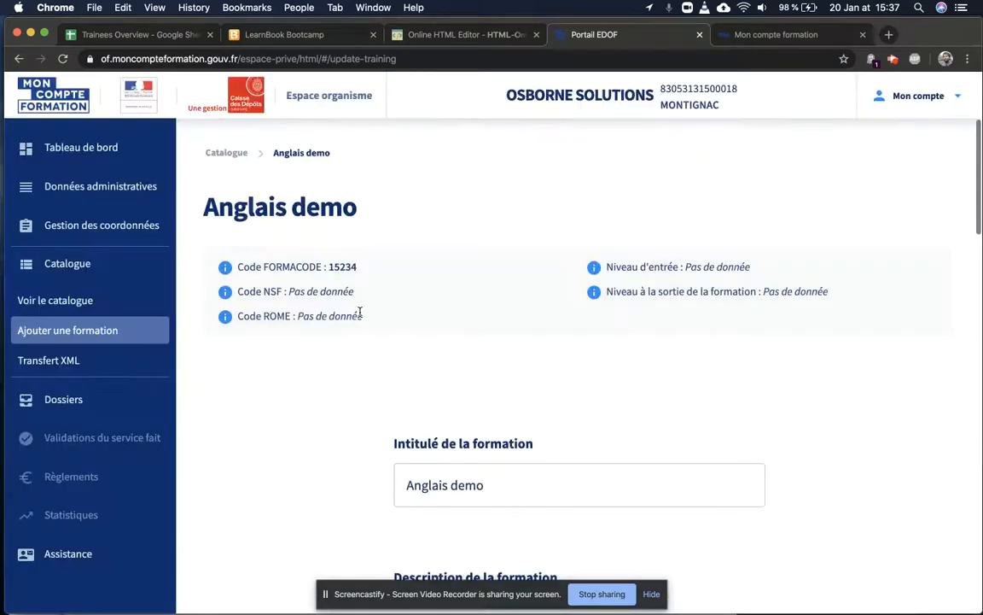
# Step: Copy all the HTML in the Contenu de la formation field and return to the HTML editor
pyautogui.scroll(-10, 538, 329)
pyautogui.scroll(-4, 537, 329)
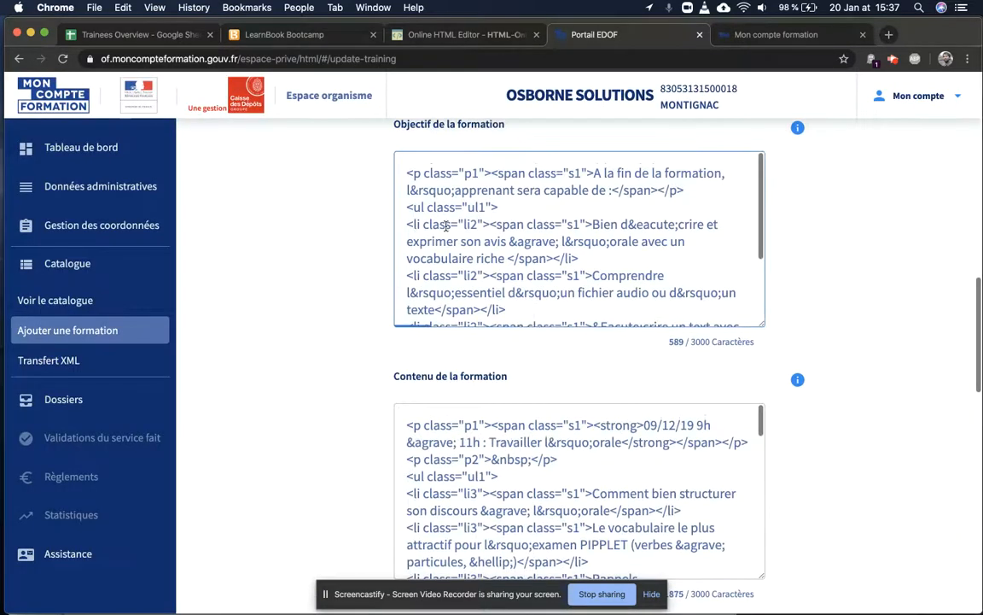
pyautogui.scroll(-3, 587, 241)
pyautogui.scroll(-4, 506, 469)
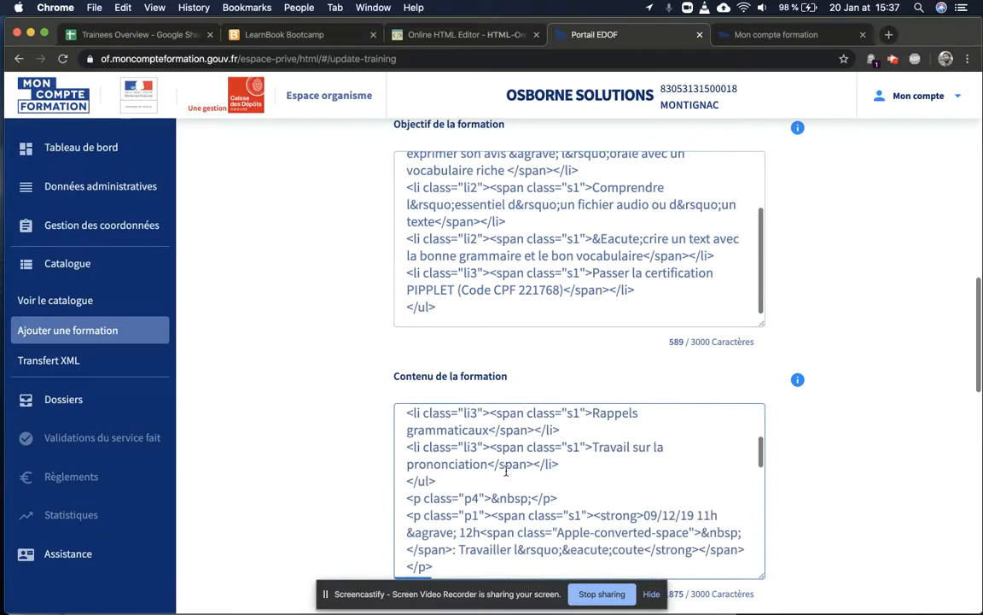
pyautogui.click(486, 529)
pyautogui.press('super+a')
pyautogui.press('super+c')
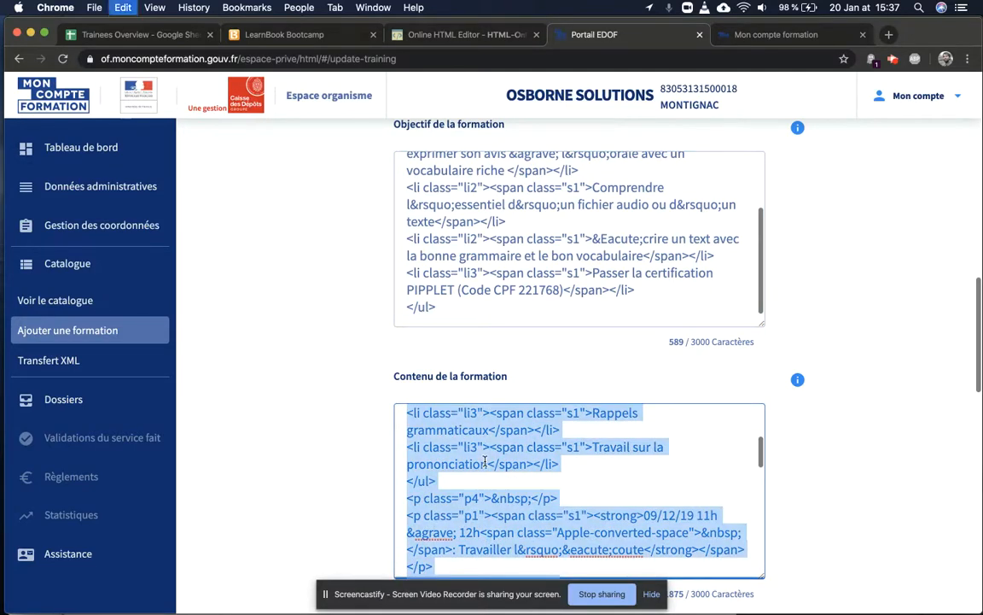
pyautogui.click(450, 35)
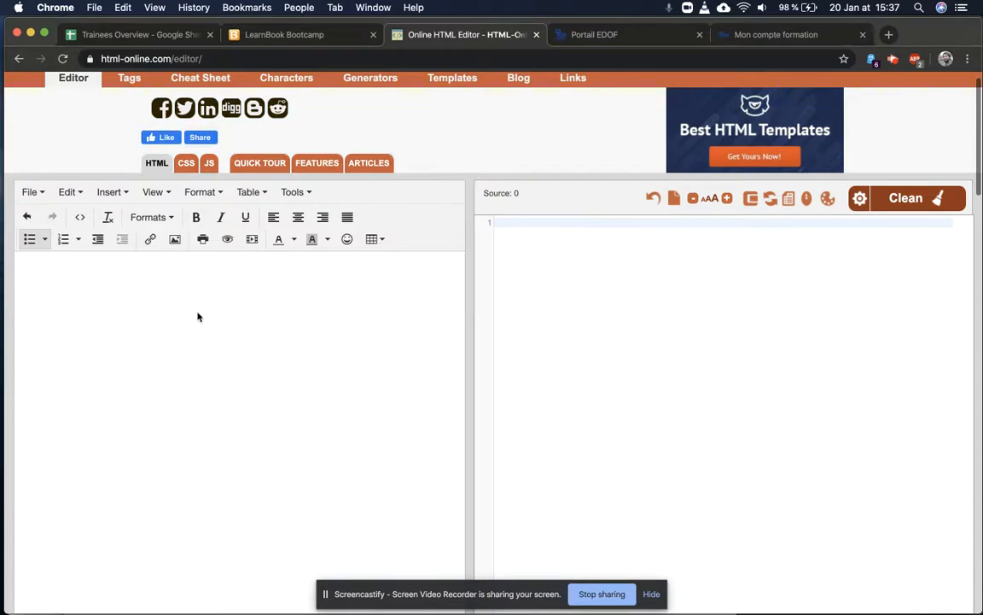
# Step: Paste into the visual editor, undo the raw-code result, and clear the editor
pyautogui.click(273, 297)
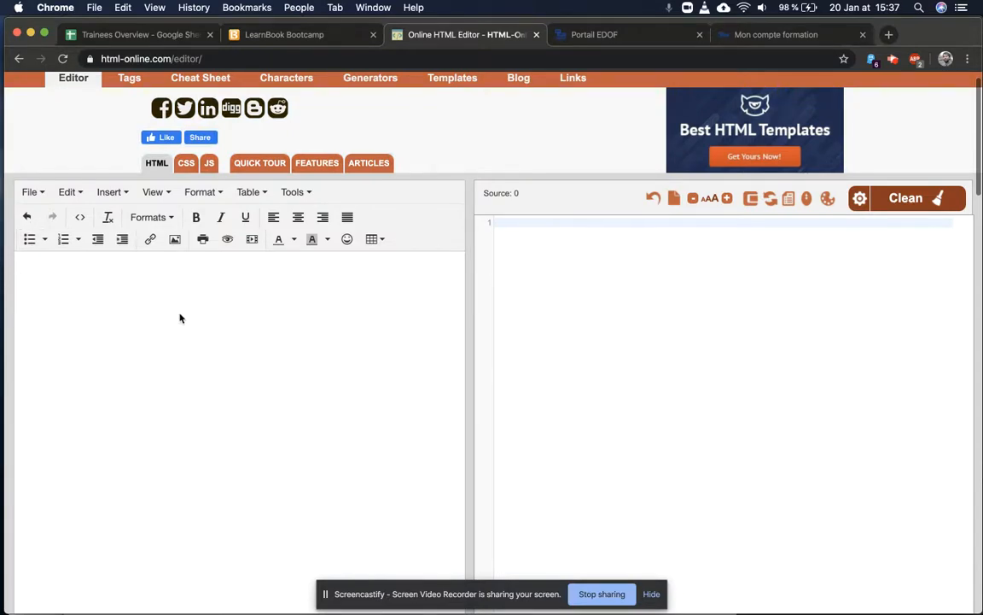
pyautogui.press('super+v')
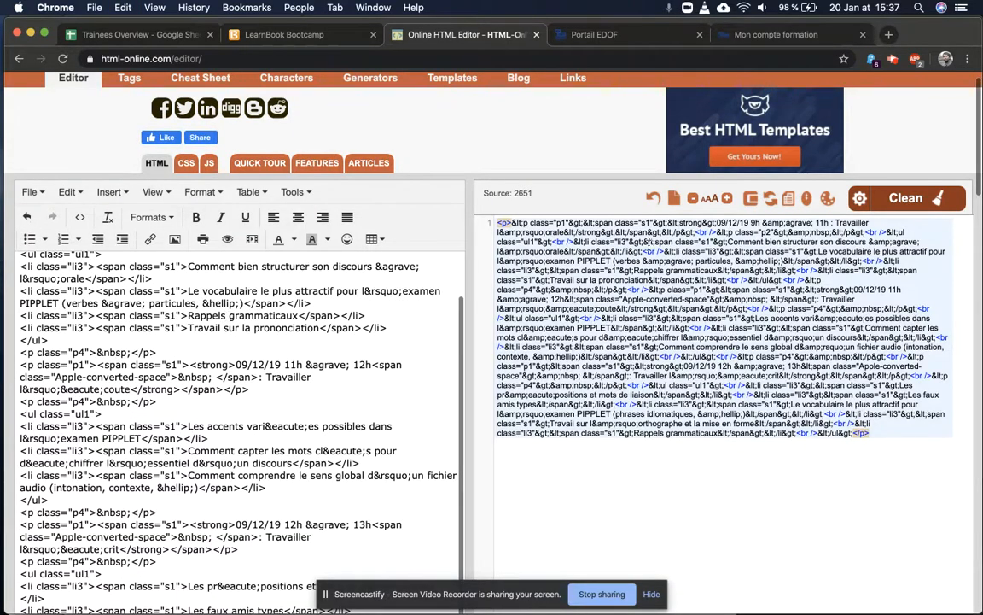
pyautogui.press('super+z')
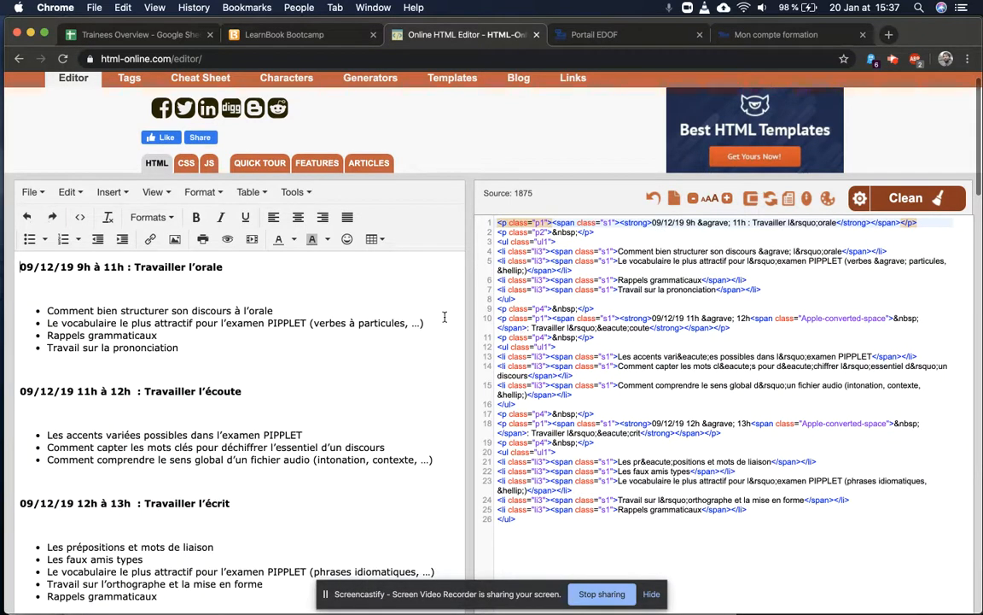
pyautogui.press('super+a')
pyautogui.press('BackSpace')
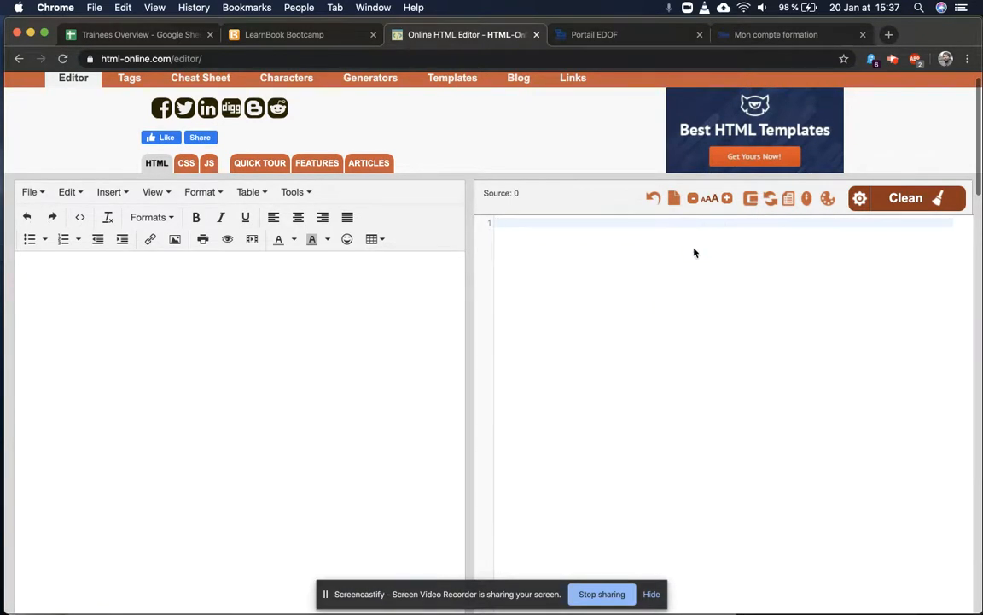
# Step: Paste the Contenu HTML into the source pane, rendering three bulleted dated sessions
pyautogui.rightClick(605, 233)
pyautogui.click(658, 321)
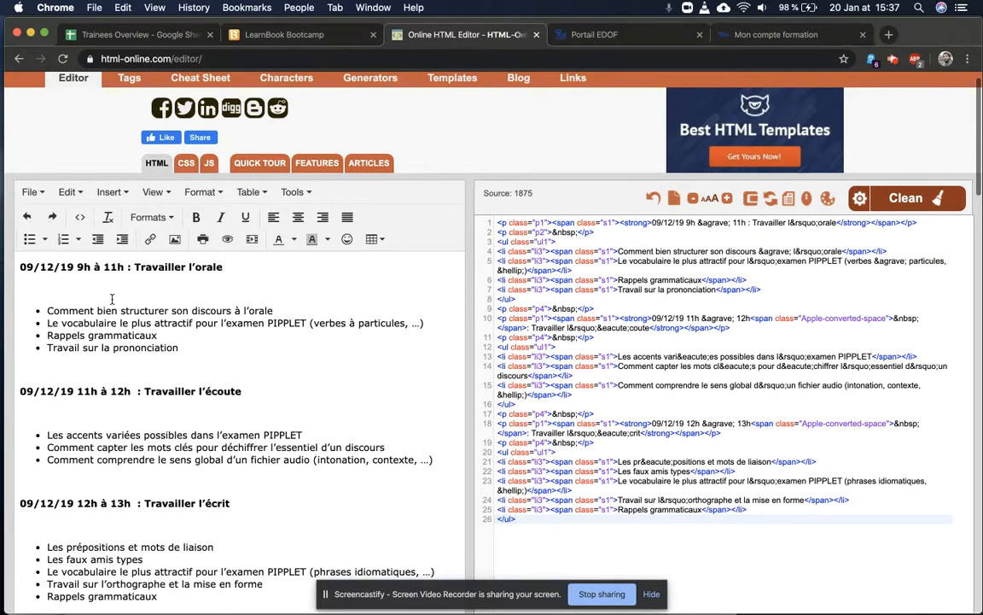
pyautogui.scroll(-1, 105, 300)
pyautogui.scroll(-3, 105, 301)
pyautogui.scroll(3, 105, 377)
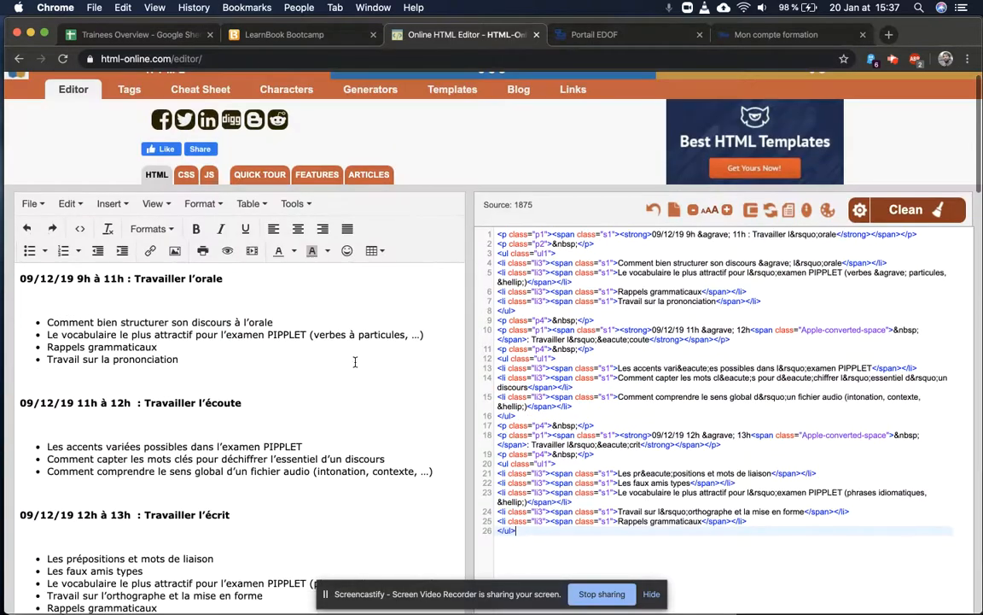